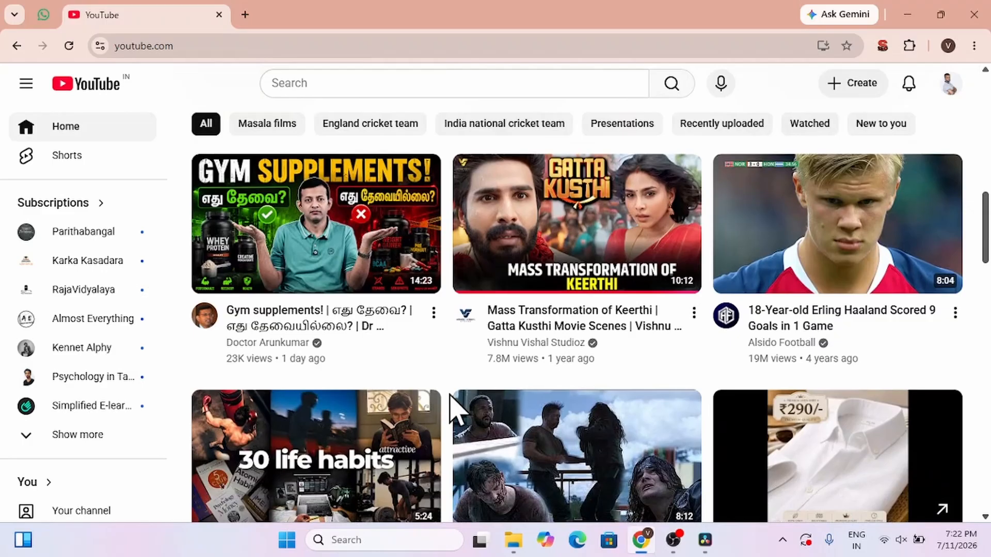
# Step: Minimise the browser and switch to File Explorer, showing the Videos folder
pyautogui.scroll(4, 450, 396)
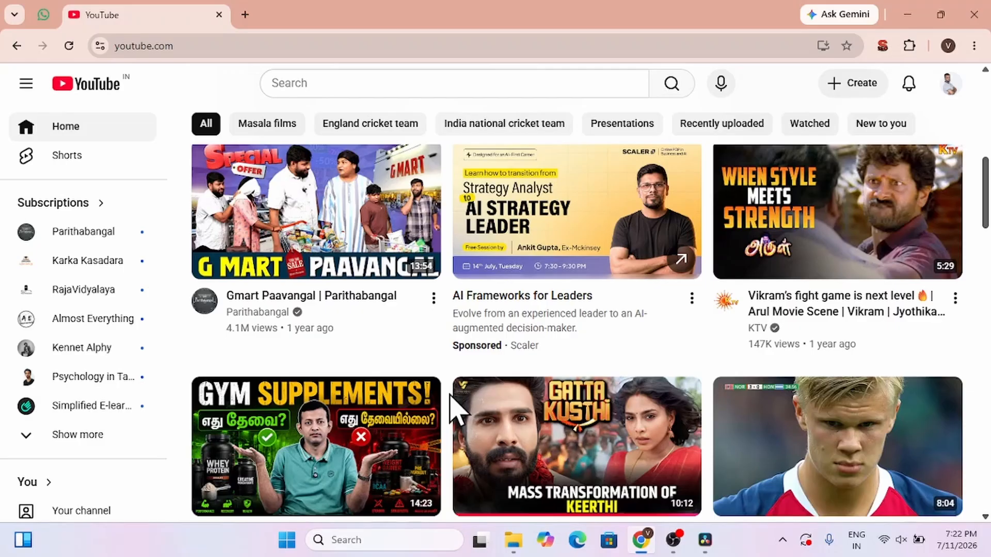
pyautogui.press('super+d')
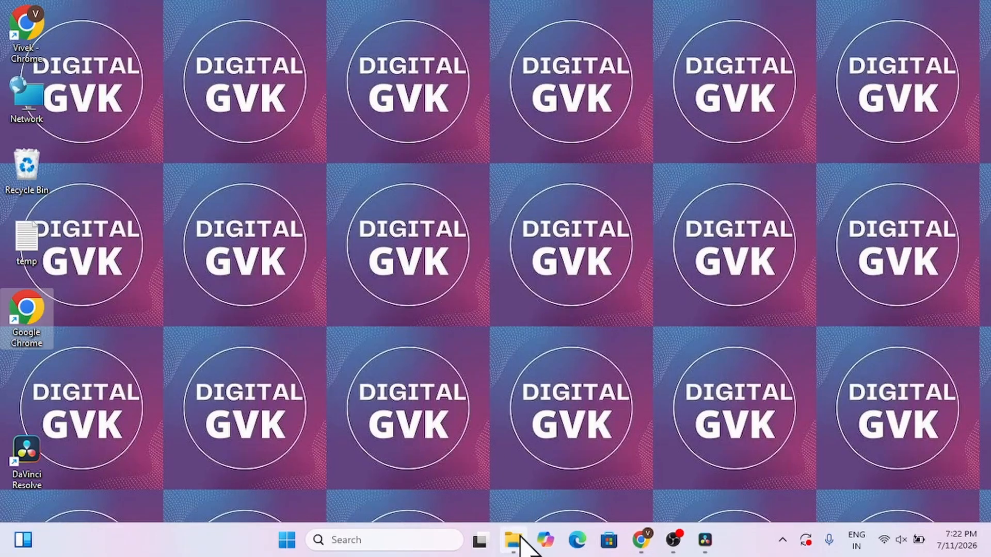
pyautogui.click(515, 550)
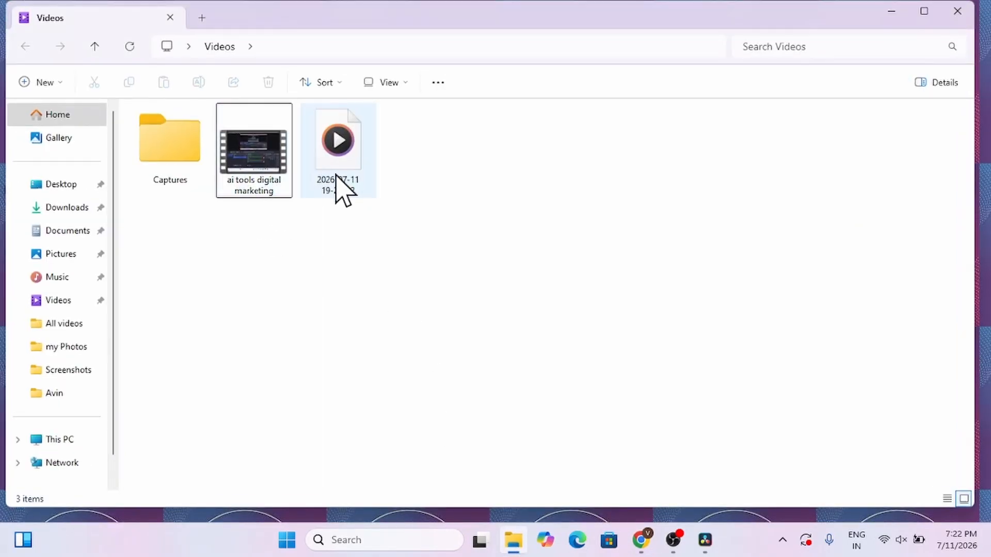
pyautogui.click(354, 182)
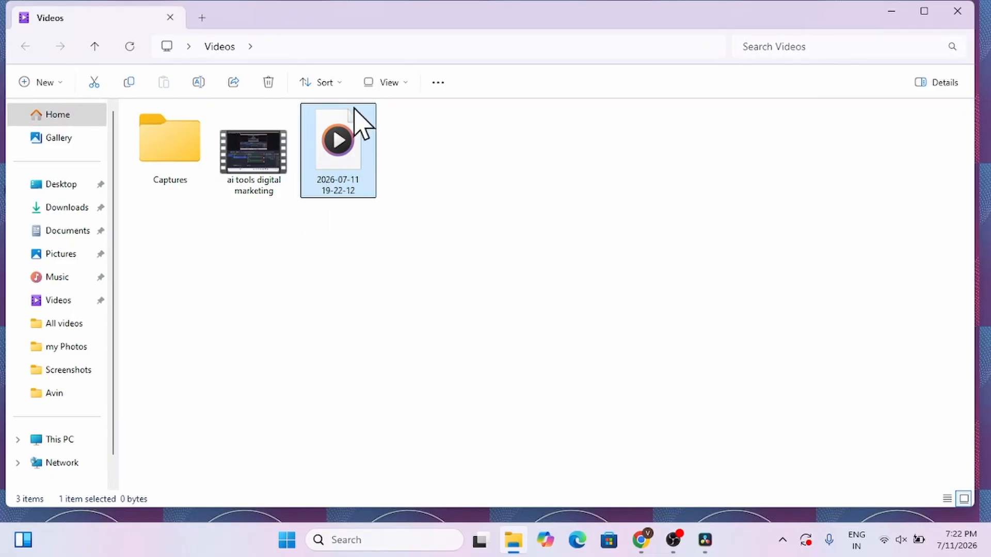
pyautogui.click(471, 230)
pyautogui.click(343, 186)
pyautogui.doubleClick(339, 172)
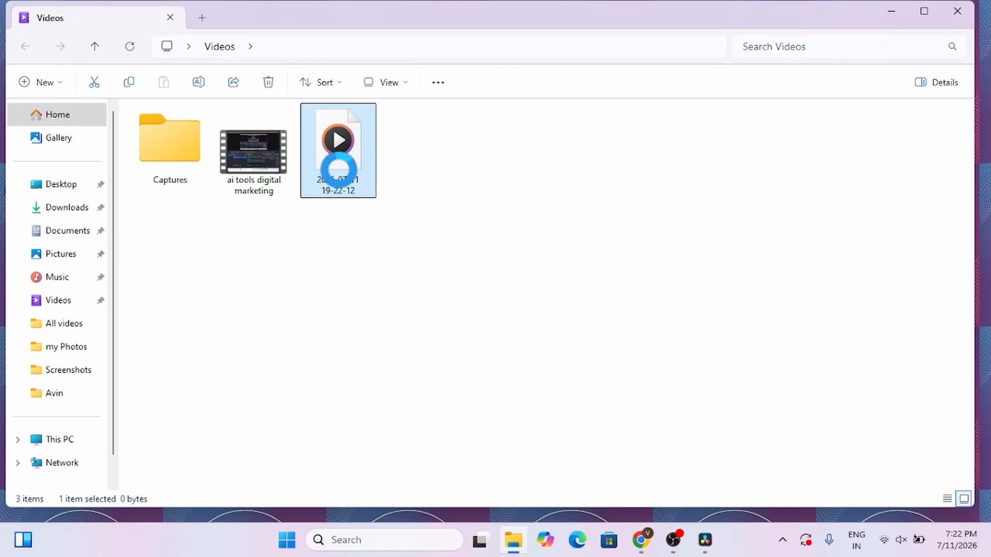
pyautogui.rightClick(339, 172)
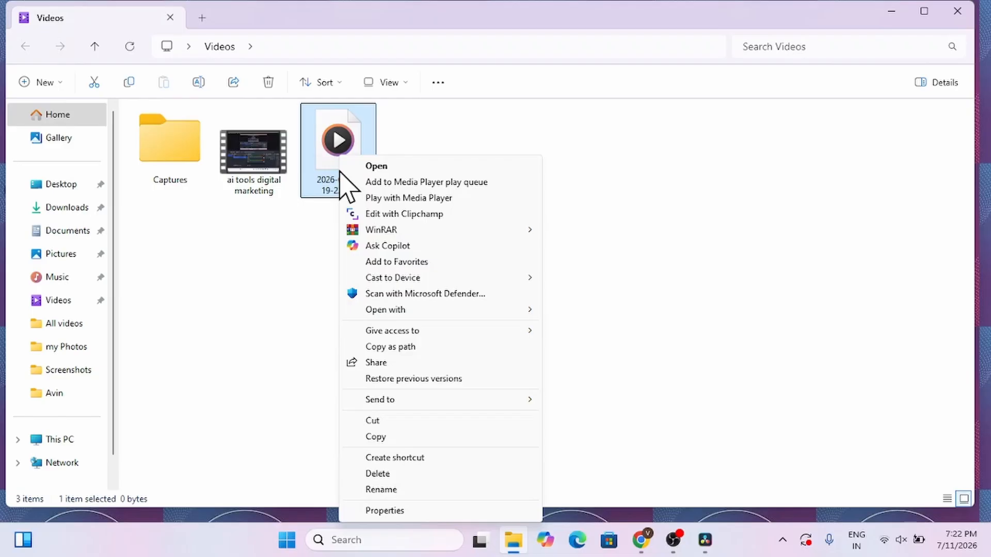
pyautogui.click(379, 489)
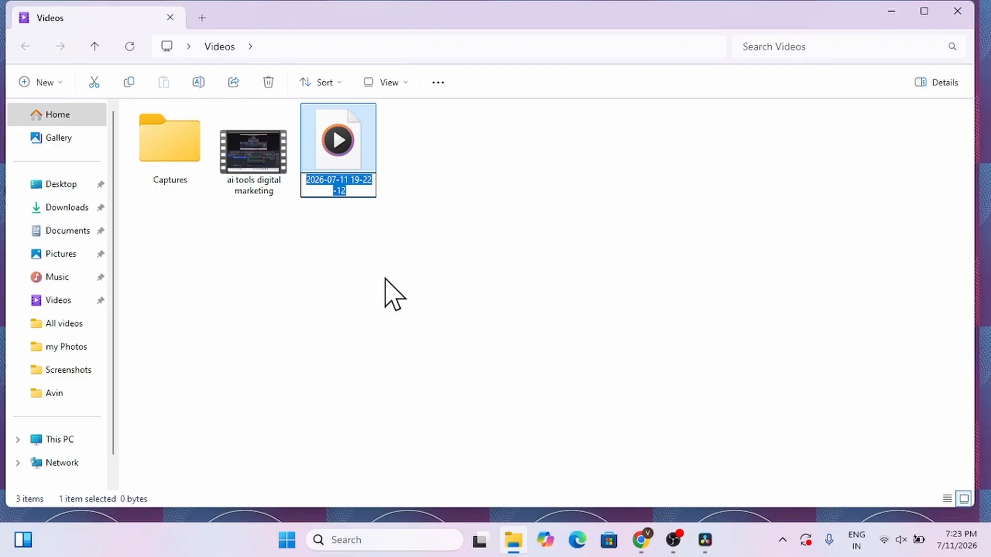
pyautogui.write('digital ')
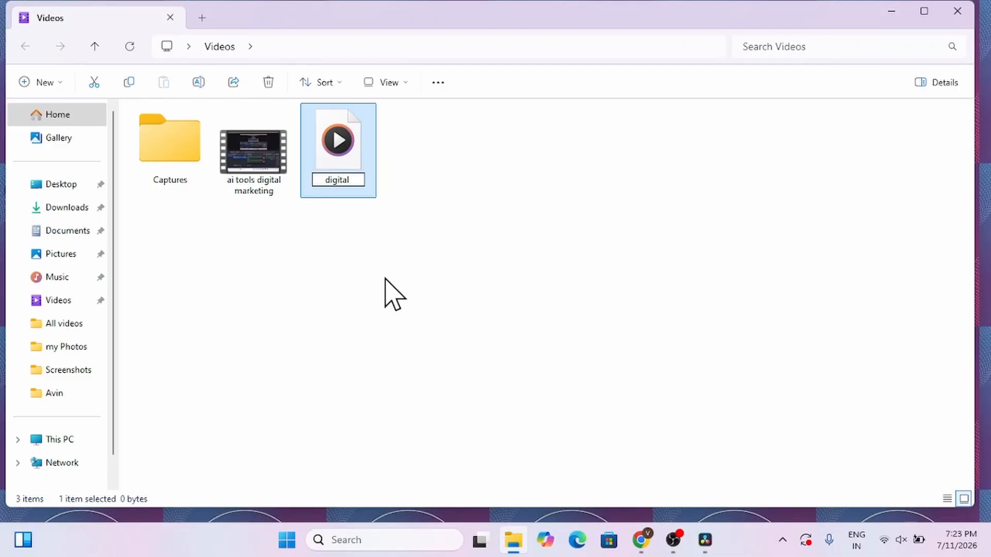
pyautogui.write('marketing i')
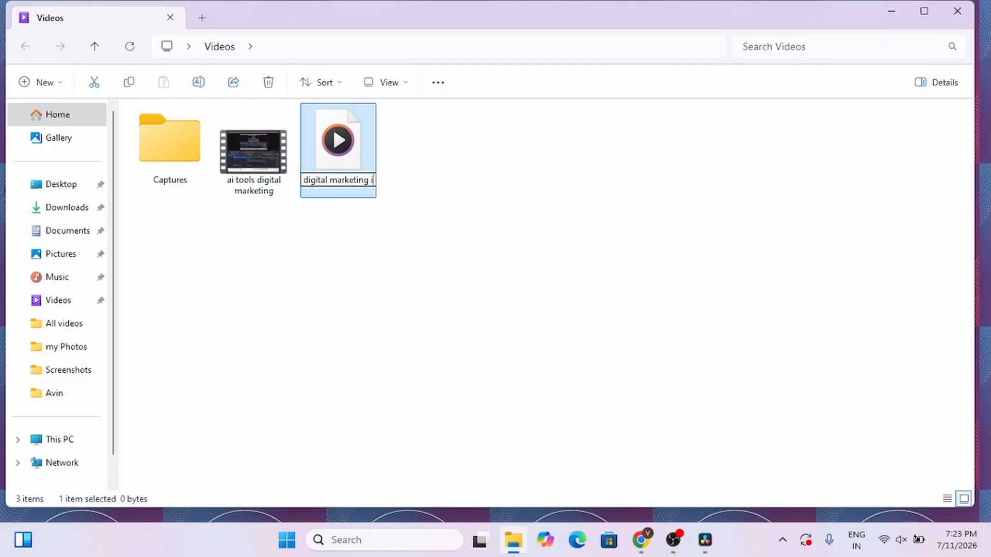
pyautogui.write('n tamil')
pyautogui.press('Return')
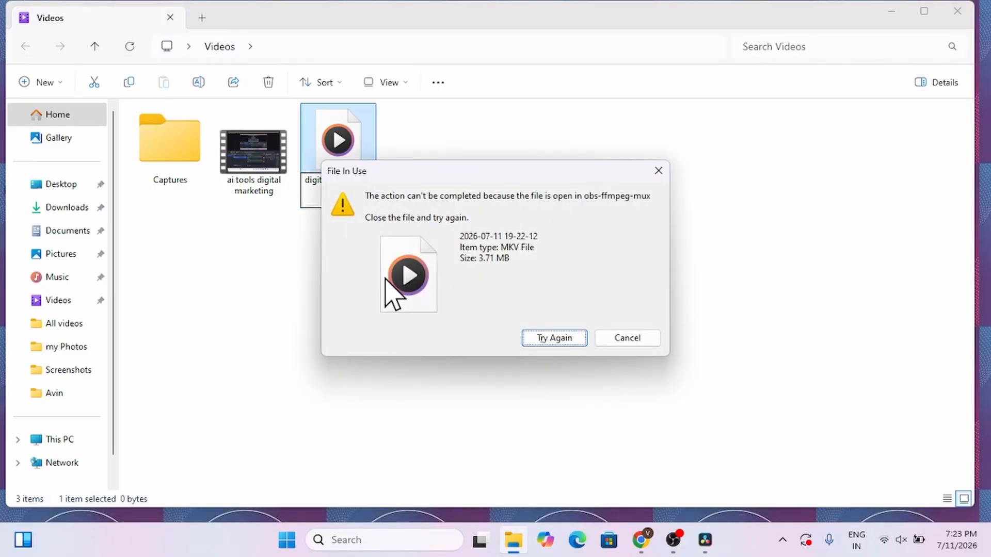
pyautogui.press('Escape')
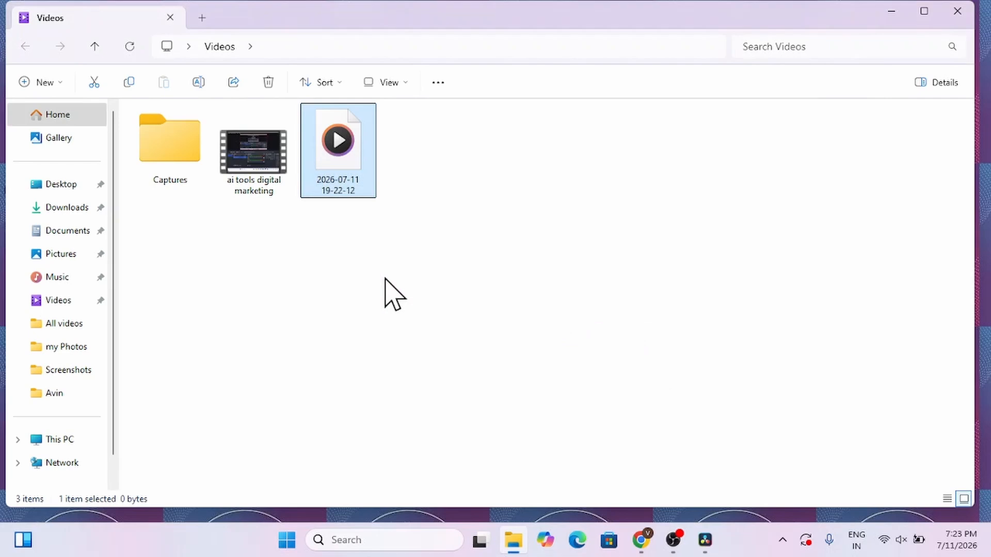
pyautogui.click(252, 164)
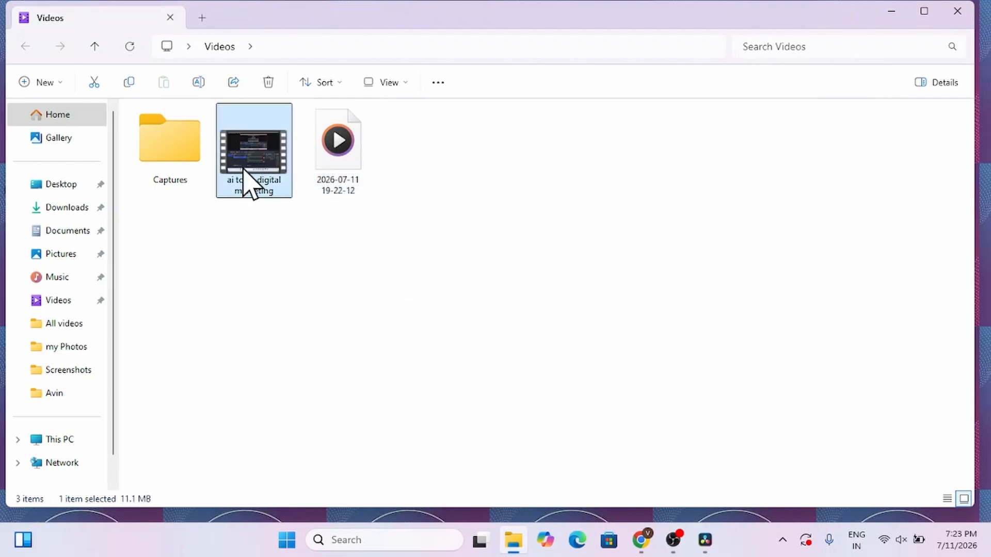
pyautogui.click(321, 169)
pyautogui.press('Delete')
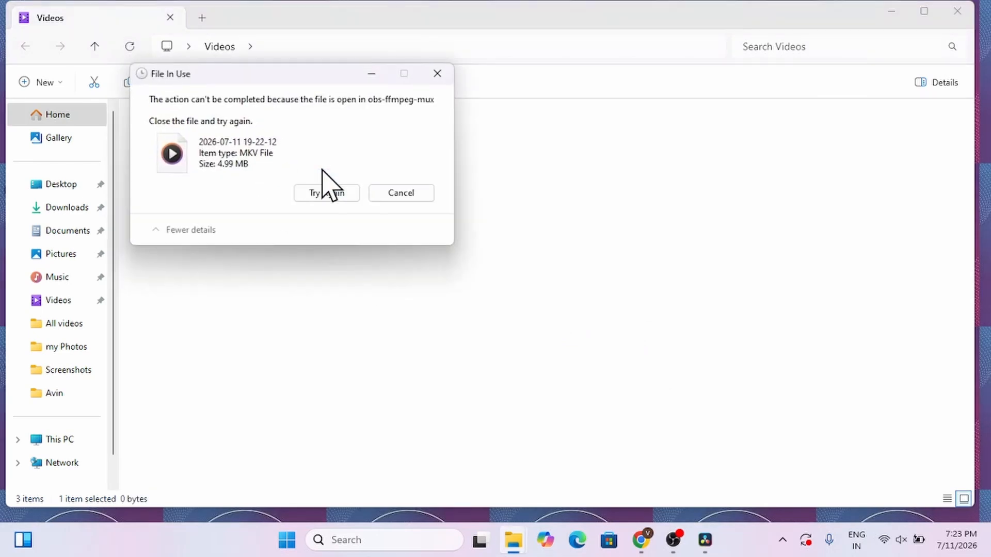
pyautogui.press('Escape')
pyautogui.click(259, 183)
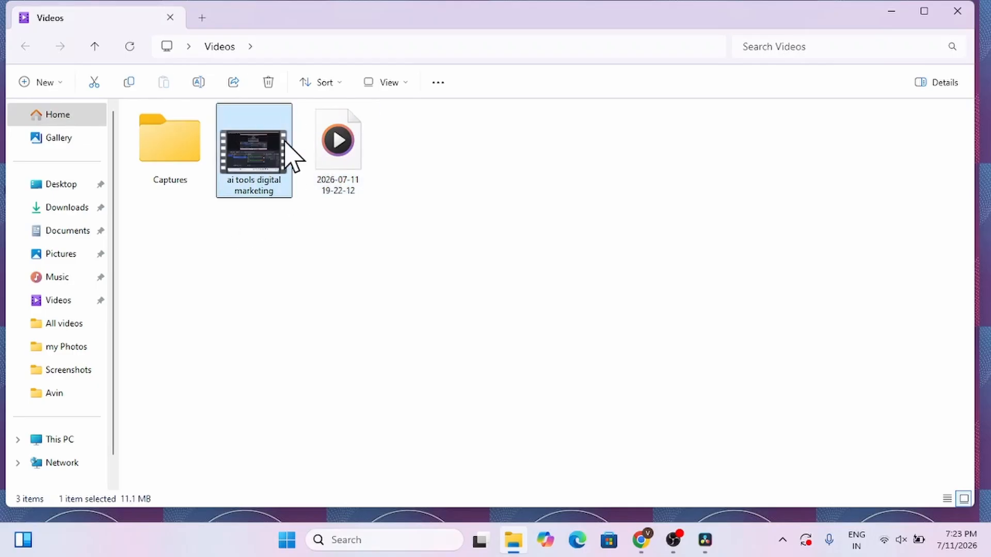
# Step: Switch to YouTube in Chrome and upload the video "ai tools for digital marketing tamil" from the Downloads folder
pyautogui.click(641, 540)
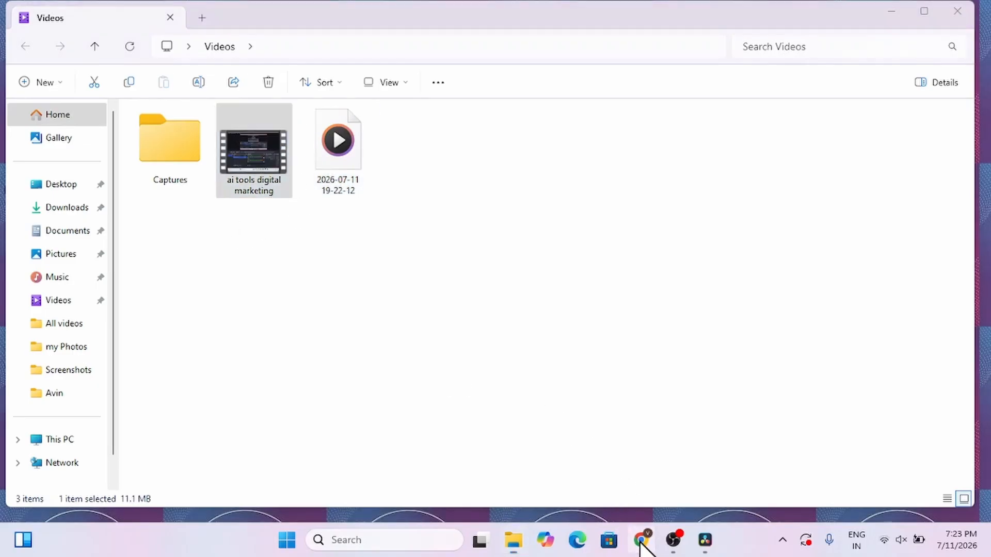
pyautogui.click(857, 88)
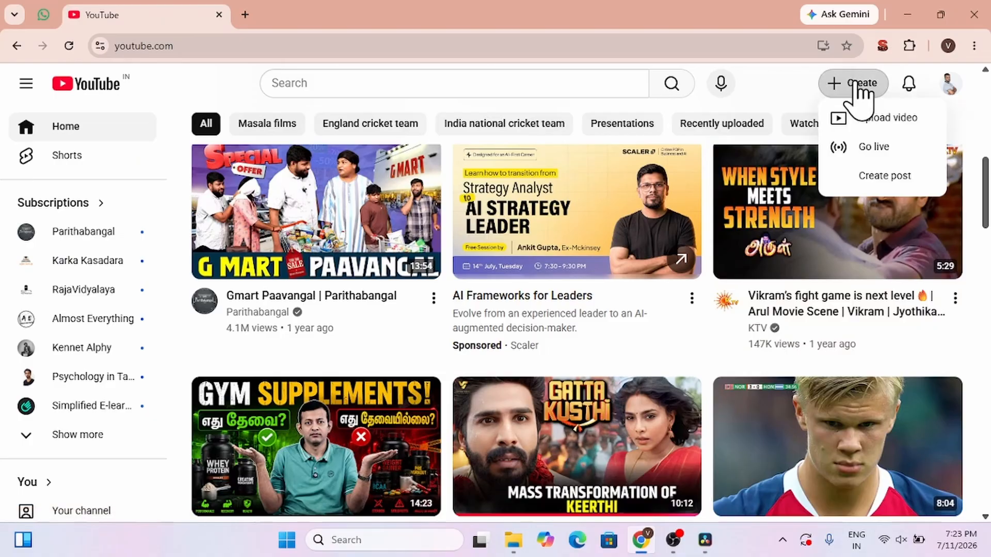
pyautogui.click(862, 121)
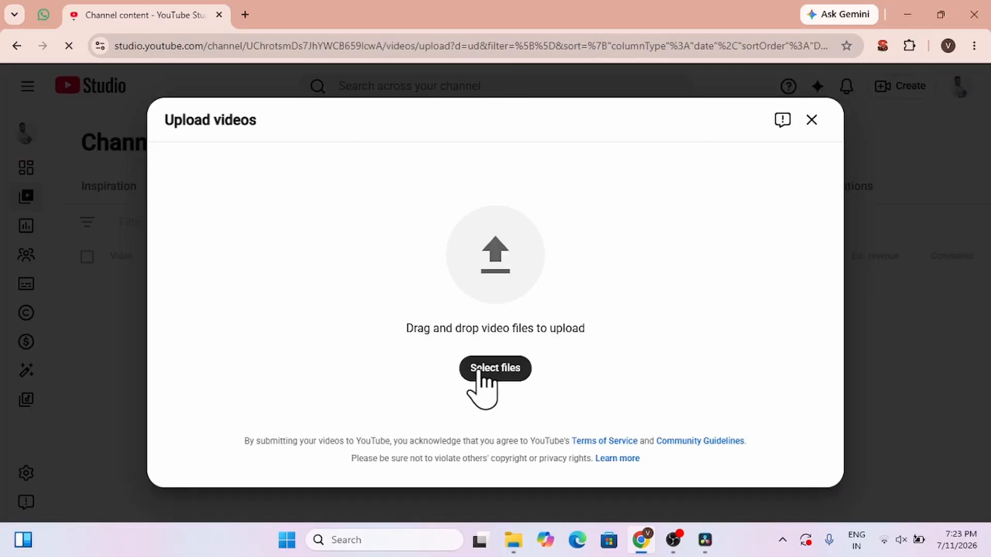
pyautogui.click(479, 371)
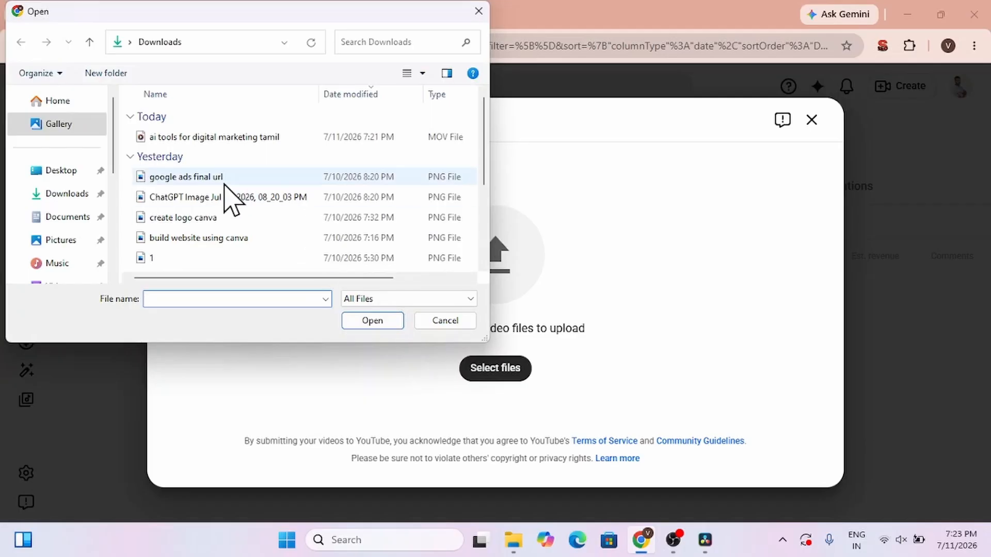
pyautogui.click(223, 137)
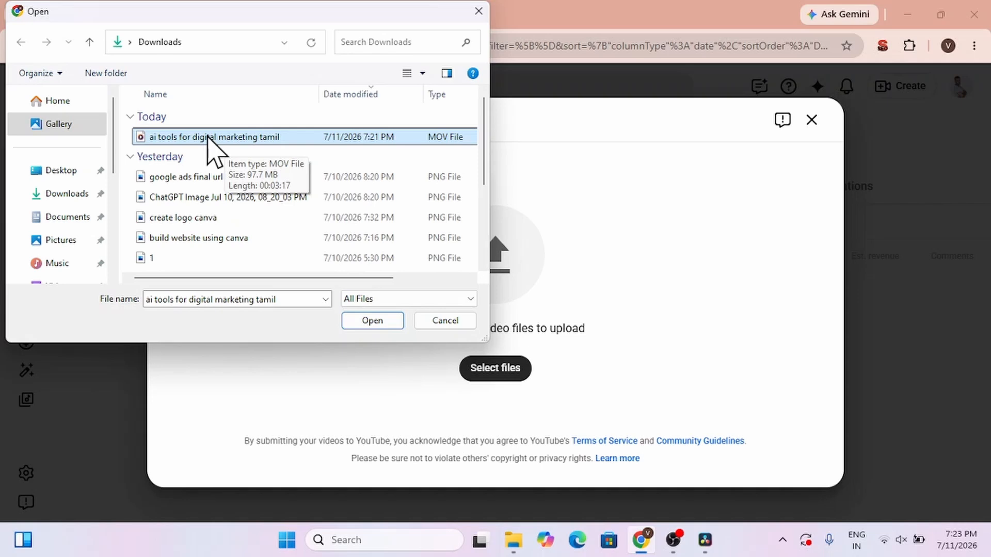
pyautogui.doubleClick(208, 137)
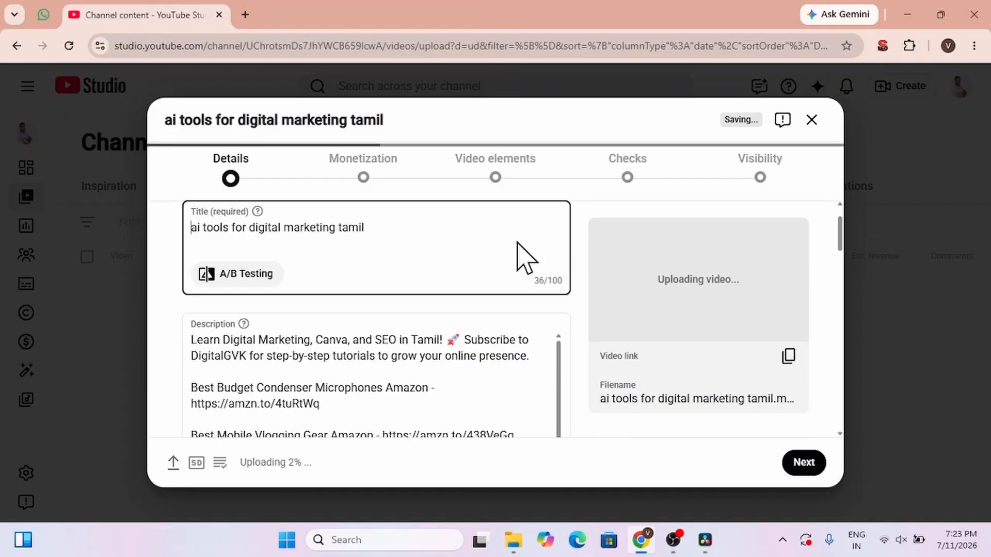
# Step: Copy the entire title text "ai tools for digital marketing tamil" from the video's upload details
pyautogui.hotkey('ctrl', 'a')
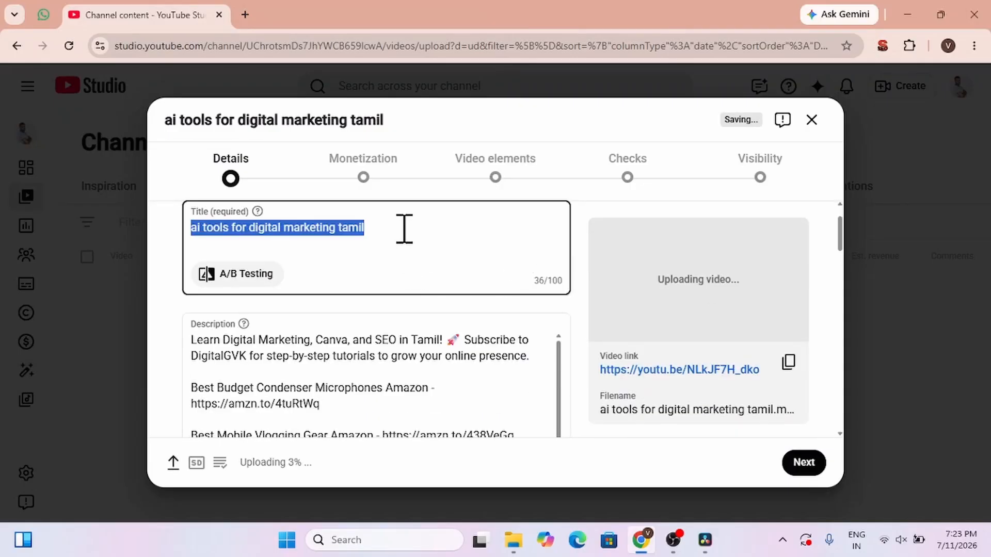
pyautogui.click(404, 228)
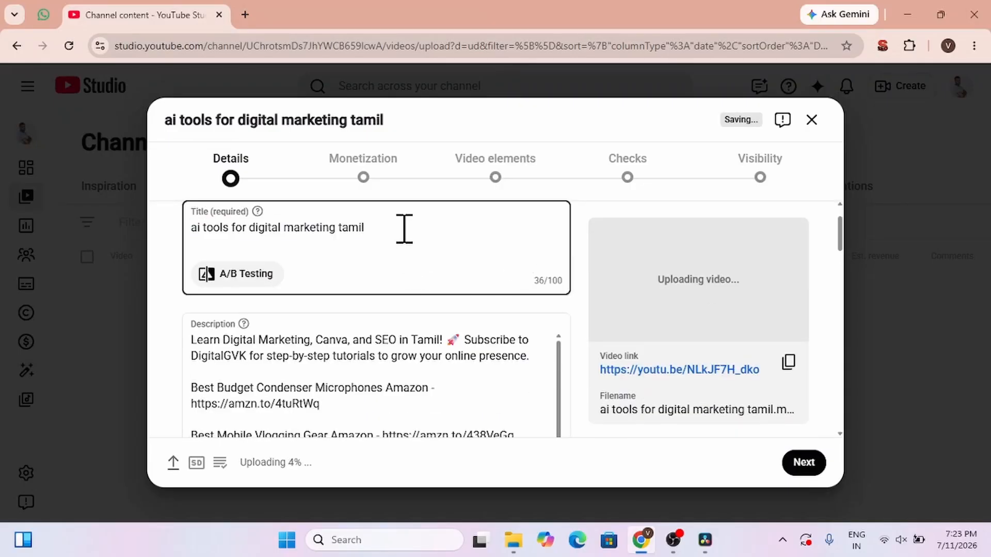
pyautogui.hotkey('ctrl', 'a')
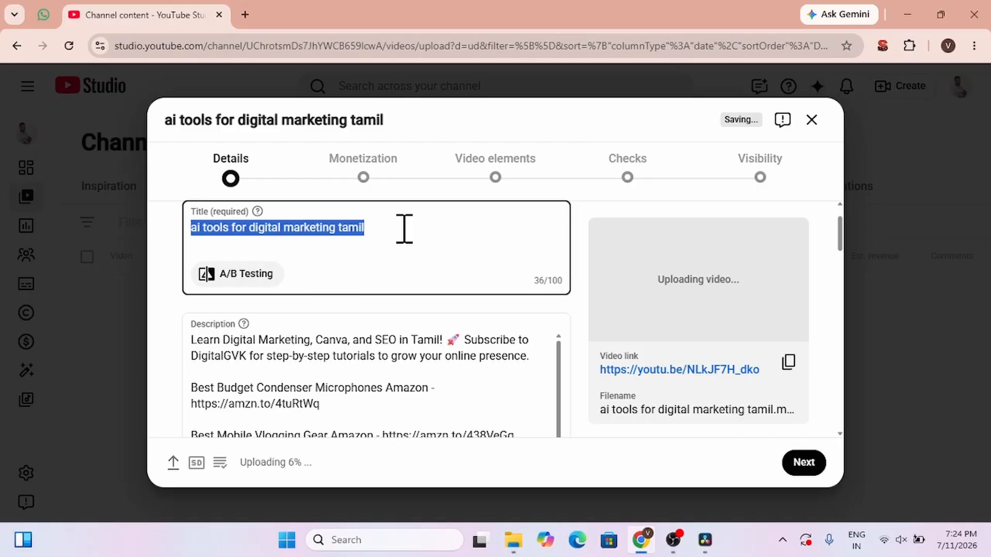
pyautogui.click(404, 228)
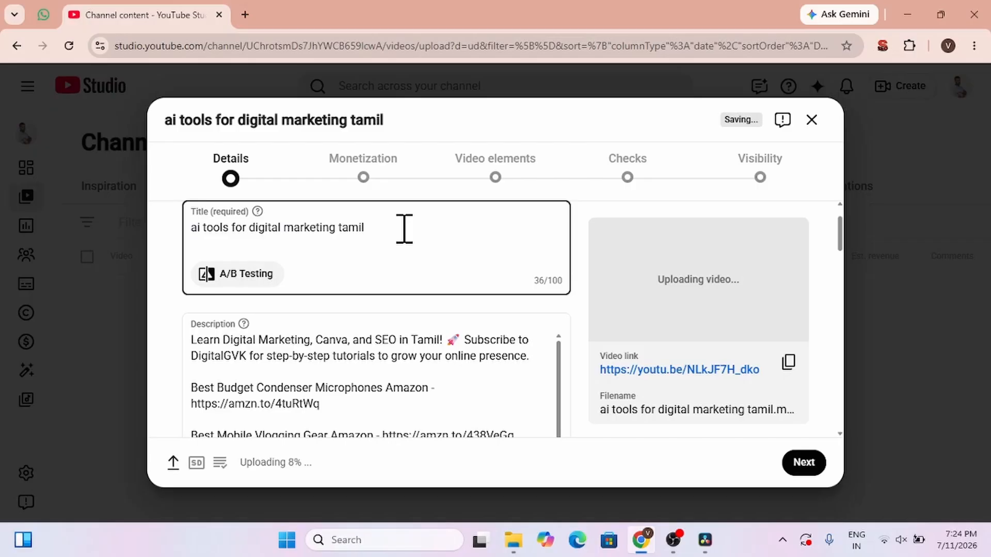
pyautogui.hotkey('ctrl', 'a')
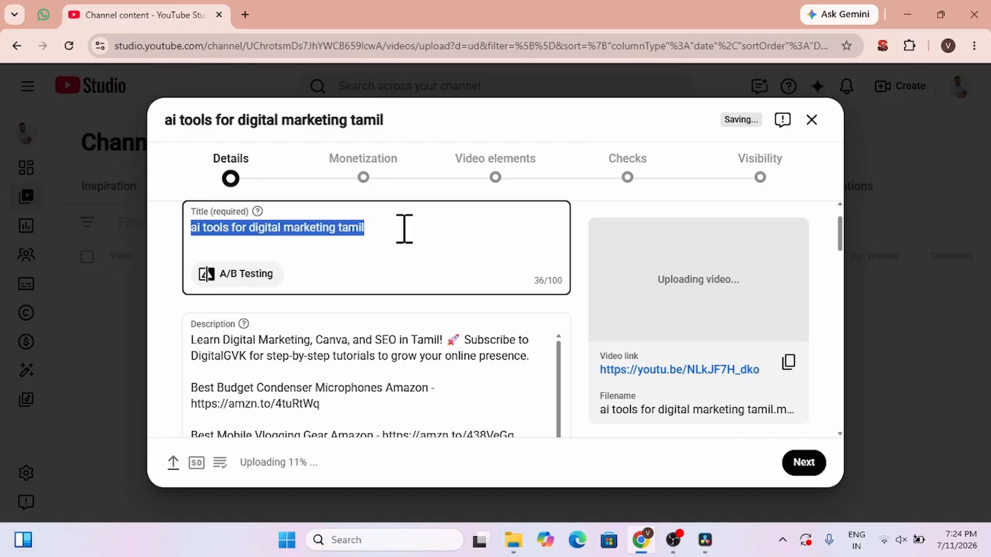
pyautogui.rightClick(402, 244)
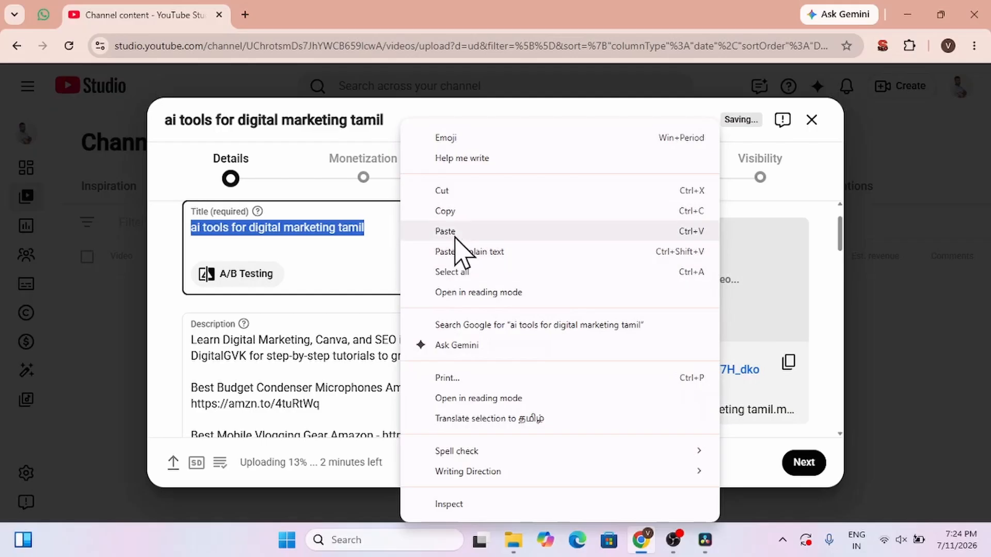
pyautogui.click(472, 212)
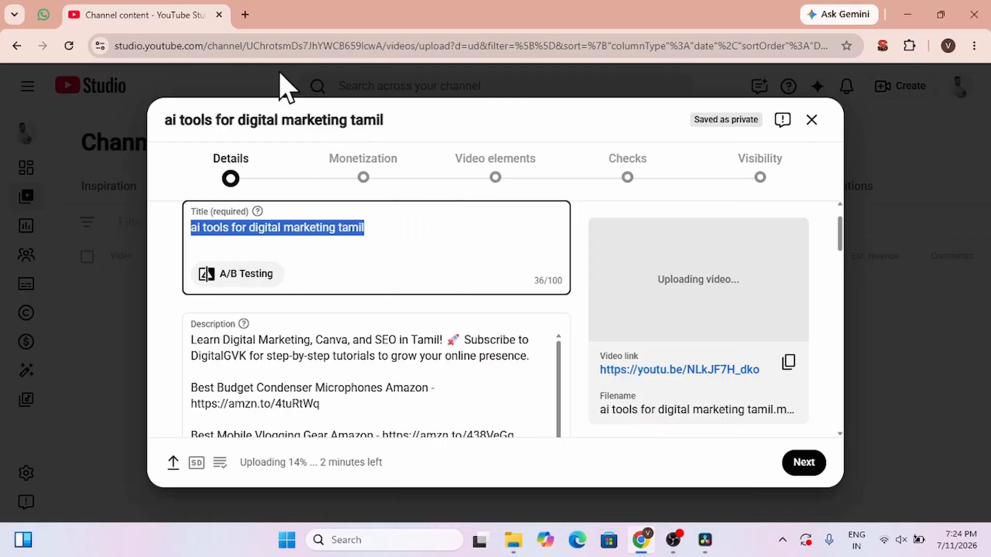
# Step: Open chatgpt.com in a new browser tab
pyautogui.click(246, 15)
pyautogui.write('chatgpt.com')
pyautogui.press('Return')
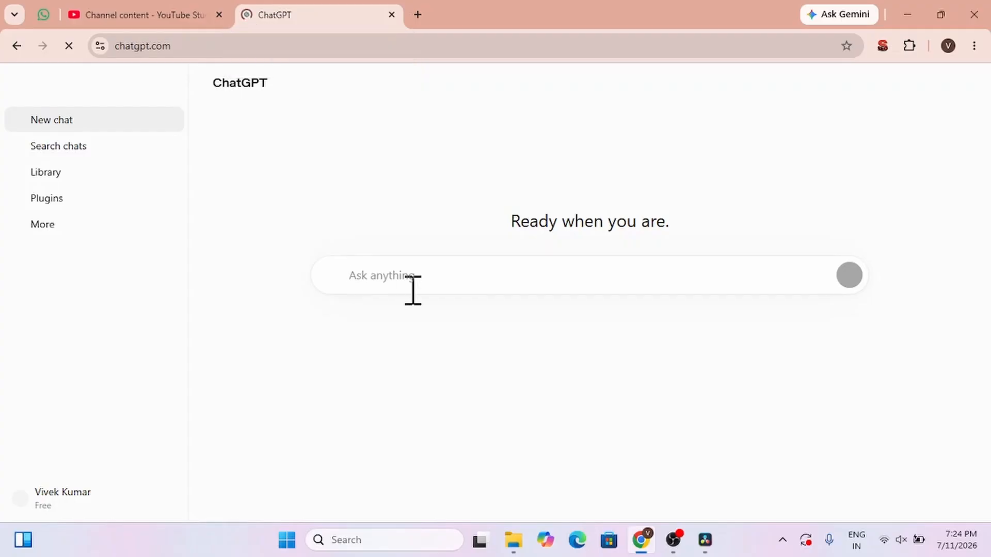
# Step: Ask ChatGPT "i upload youtube video title "ai tools for digital marketing tamil" give best tile" and read through the suggested titles
pyautogui.write('i')
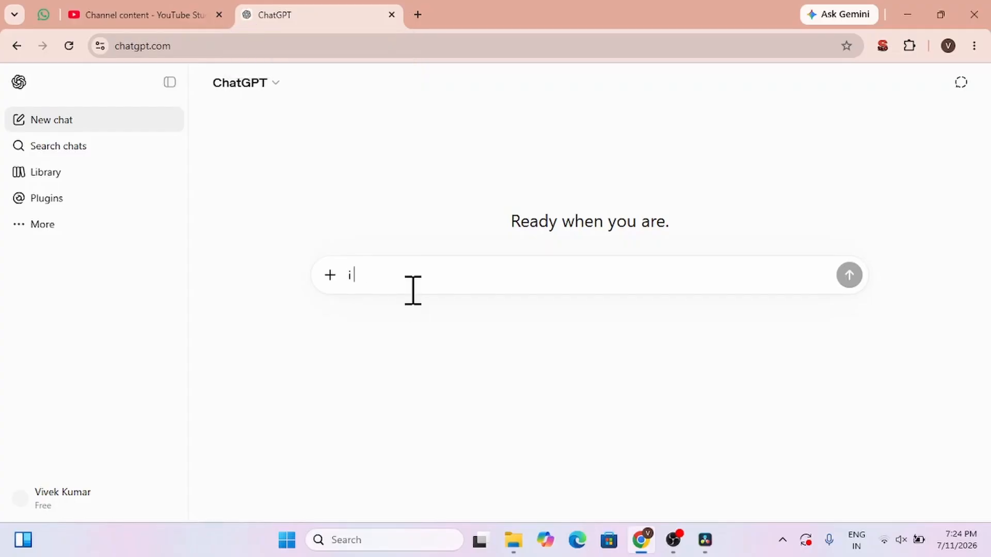
pyautogui.write(' ulpad')
pyautogui.press('BackSpace')
pyautogui.press('BackSpace')
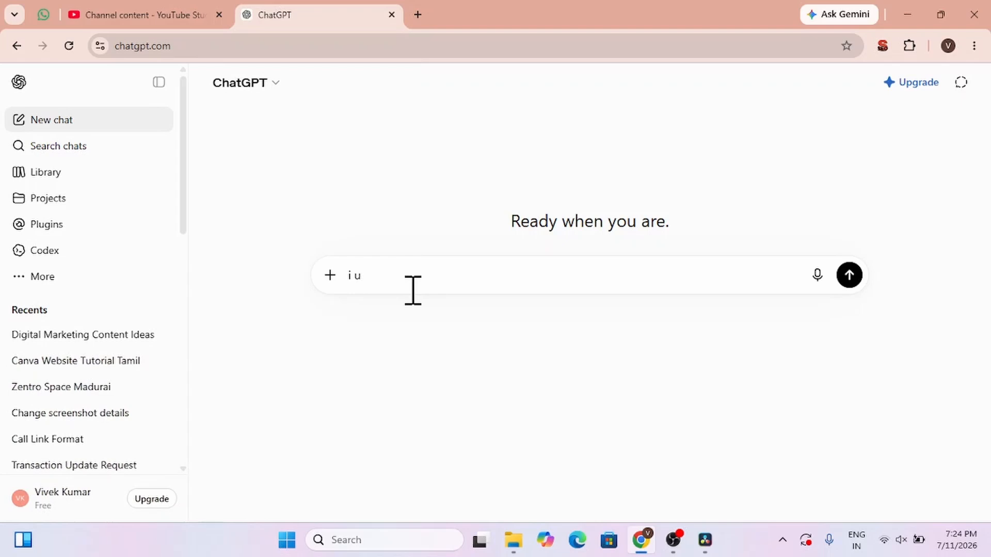
pyautogui.write('oad youtube video tit')
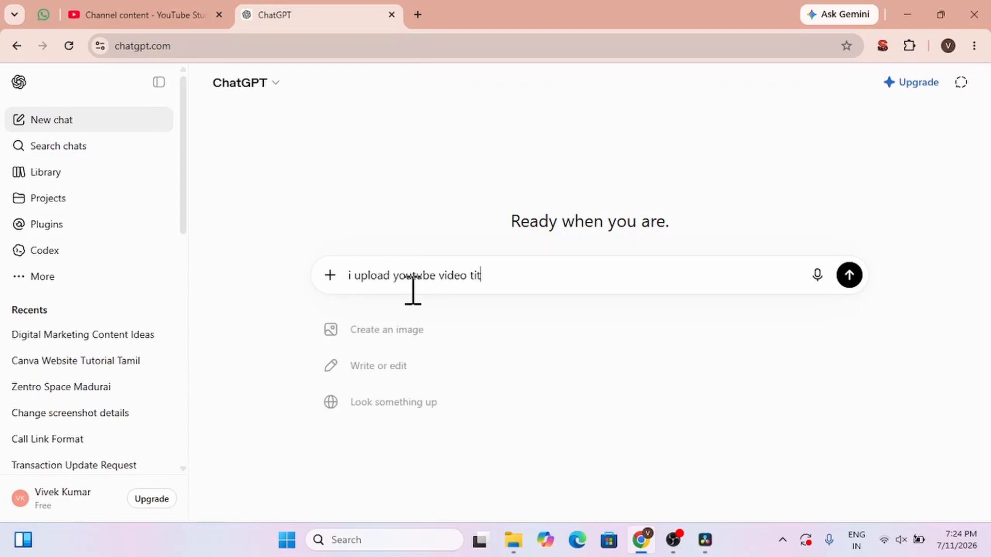
pyautogui.write('le "ai tools for digital marketing tamil" ')
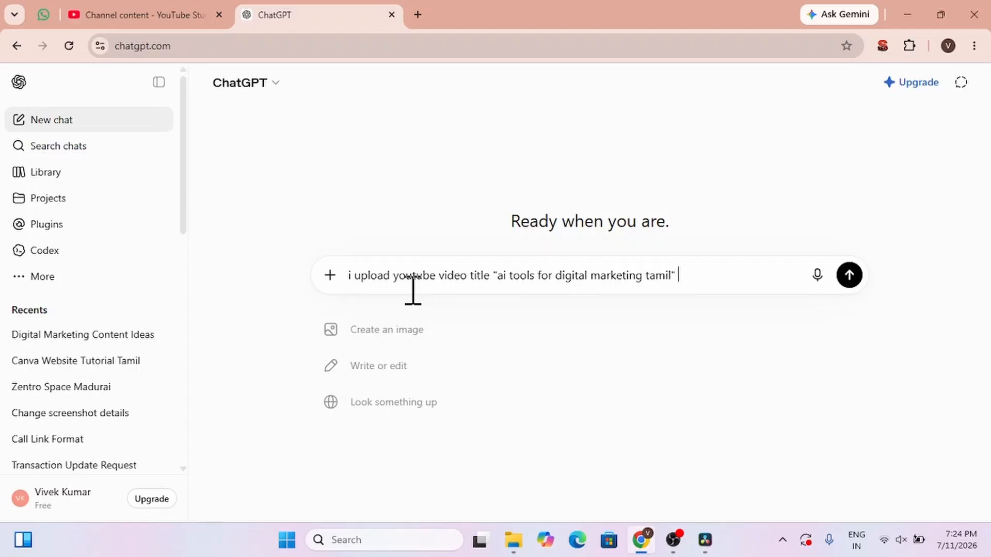
pyautogui.write('give best tile')
pyautogui.press('Return')
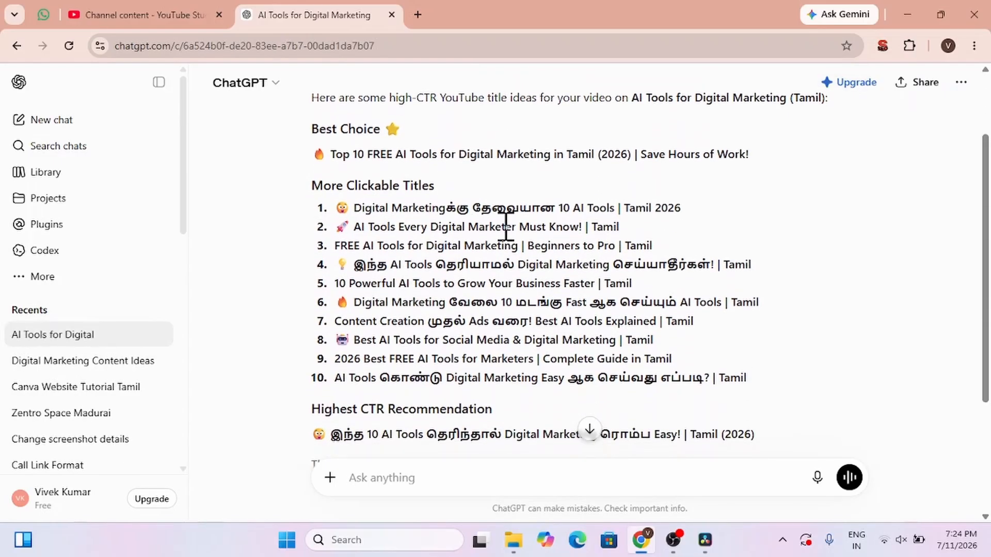
pyautogui.scroll(-1, 506, 226)
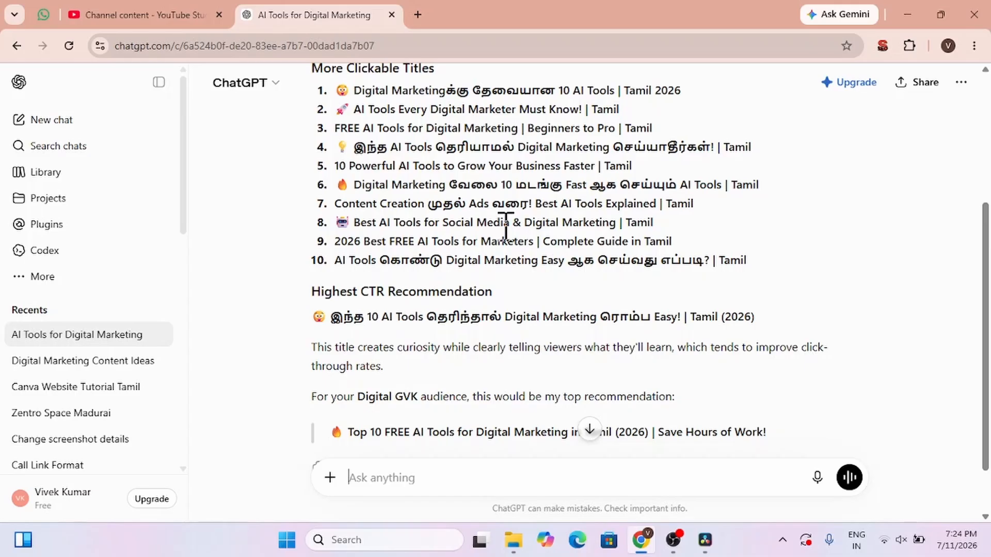
pyautogui.scroll(-1, 507, 226)
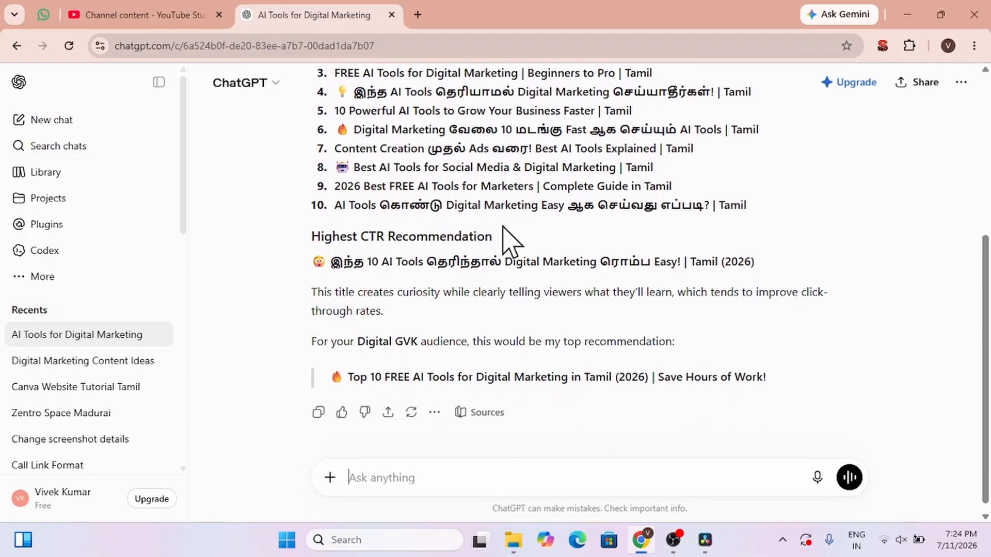
# Step: Copy the recommended title "இந்த 10 AI Tools தெரிந்தால் Digital Marketing ரொம்ப Easy!" from ChatGPT and use it as the video title in YouTube Studio
pyautogui.scroll(1, 504, 227)
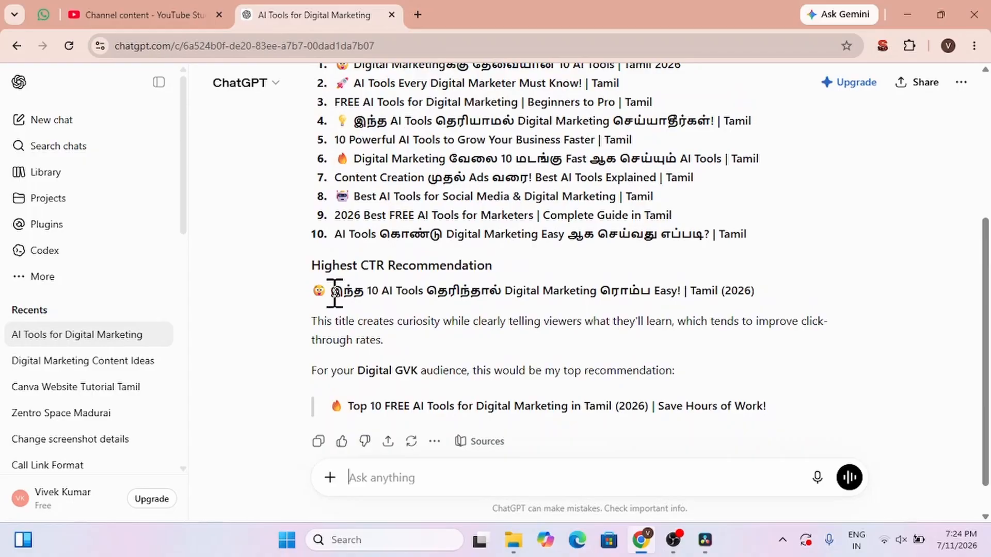
pyautogui.moveTo(335, 293); pyautogui.dragTo(683, 292)
pyautogui.hotkey('ctrl', 'c')
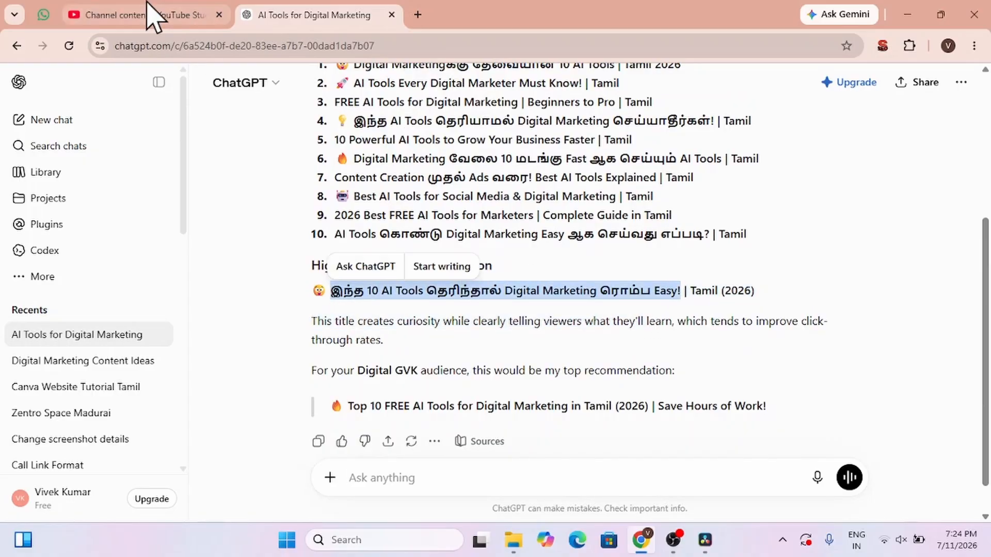
pyautogui.click(149, 14)
pyautogui.hotkey('ctrl', 'v')
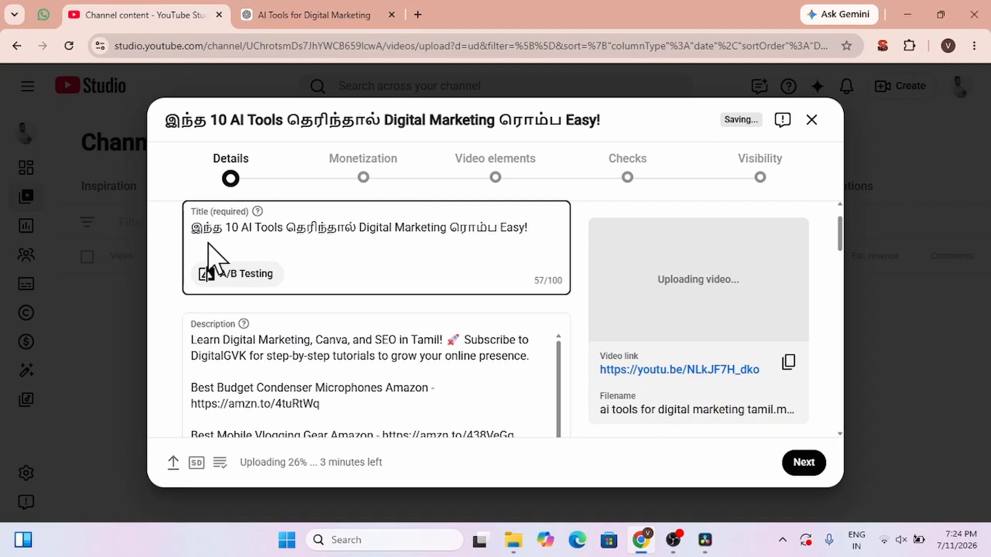
# Step: Change the number of AI tools in the video title to 5
pyautogui.click(239, 230)
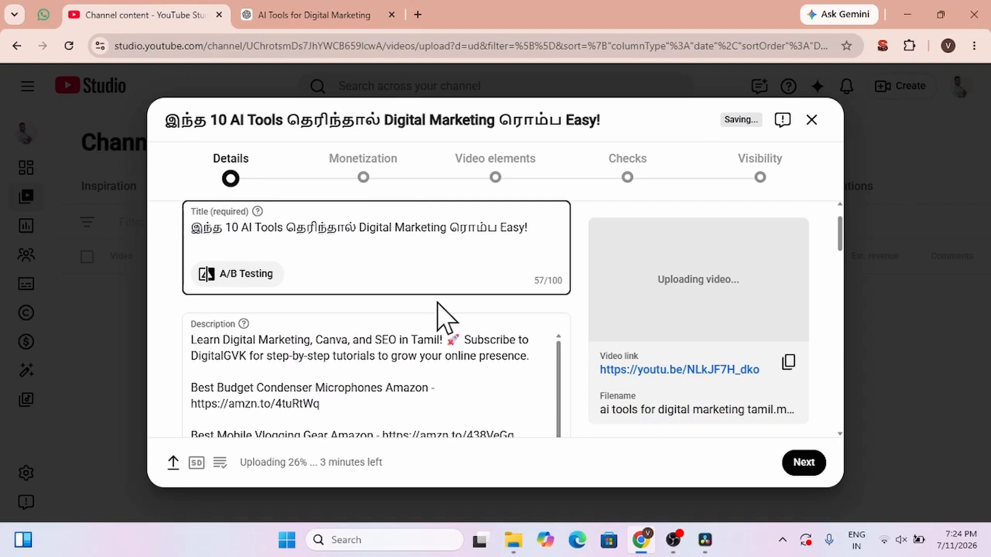
pyautogui.press('BackSpace')
pyautogui.press('BackSpace')
pyautogui.write('5')
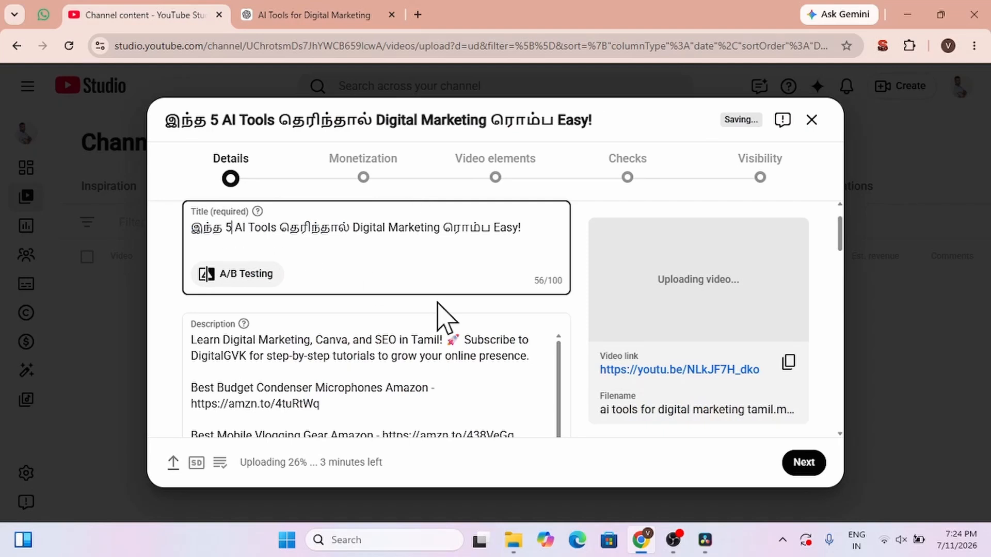
# Step: Ask ChatGPT "i choose this title "இந்த 10 AI Tools தெரிந்தால் Digital Marketing ரொம்ப Easy!" give best video description" and read through the reply
pyautogui.click(316, 16)
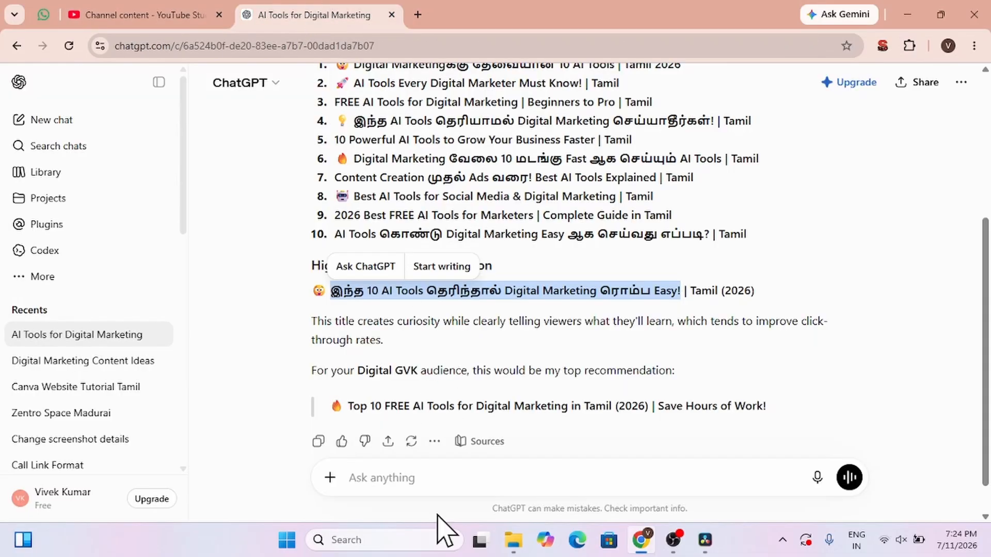
pyautogui.click(443, 485)
pyautogui.write('i')
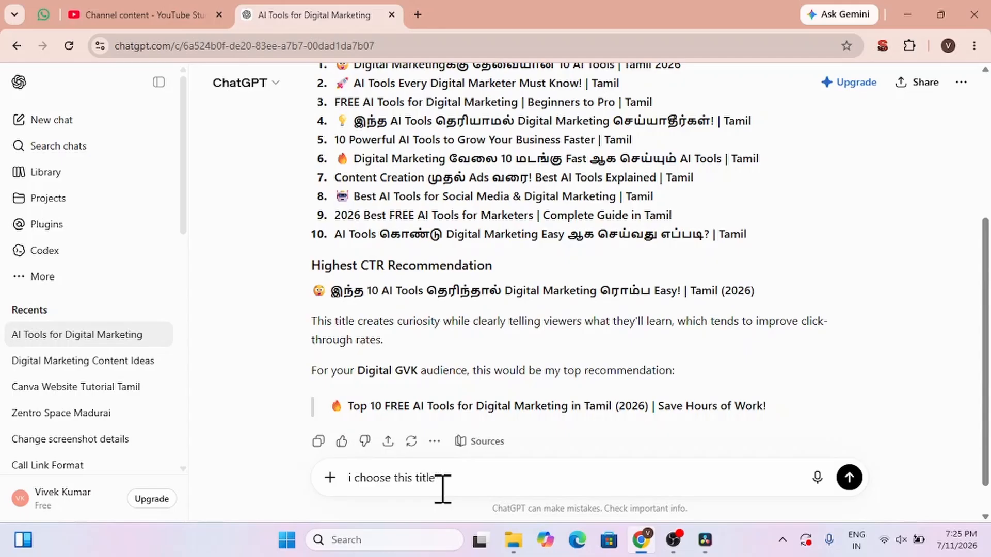
pyautogui.write(' choose this title')
pyautogui.hotkey('ctrl', 'v')
pyautogui.write('" gi')
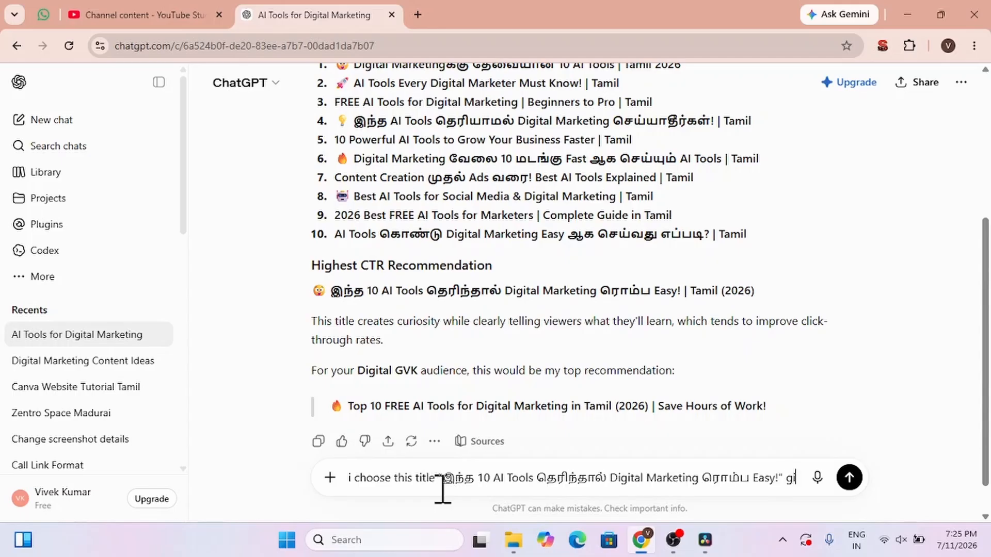
pyautogui.write('ve best vi')
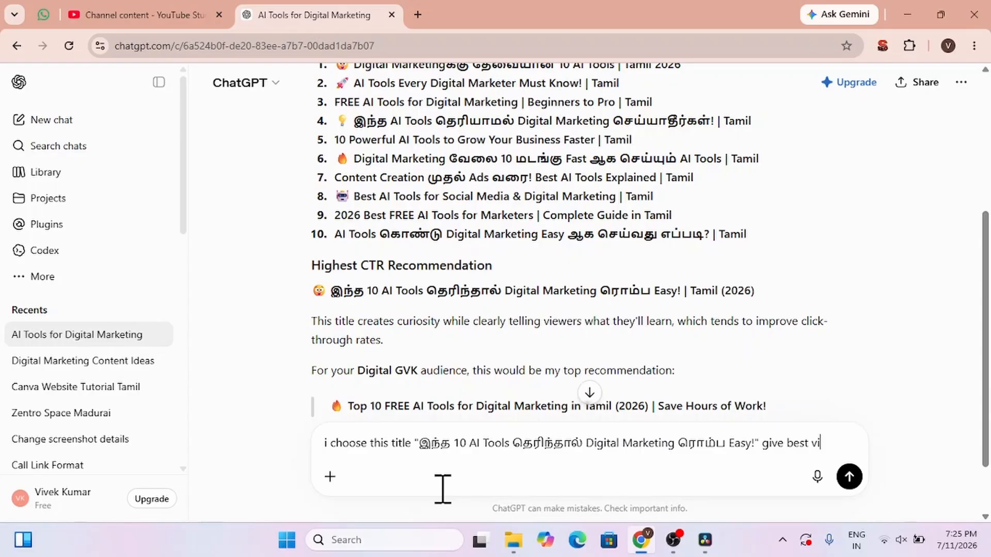
pyautogui.write('deo desc')
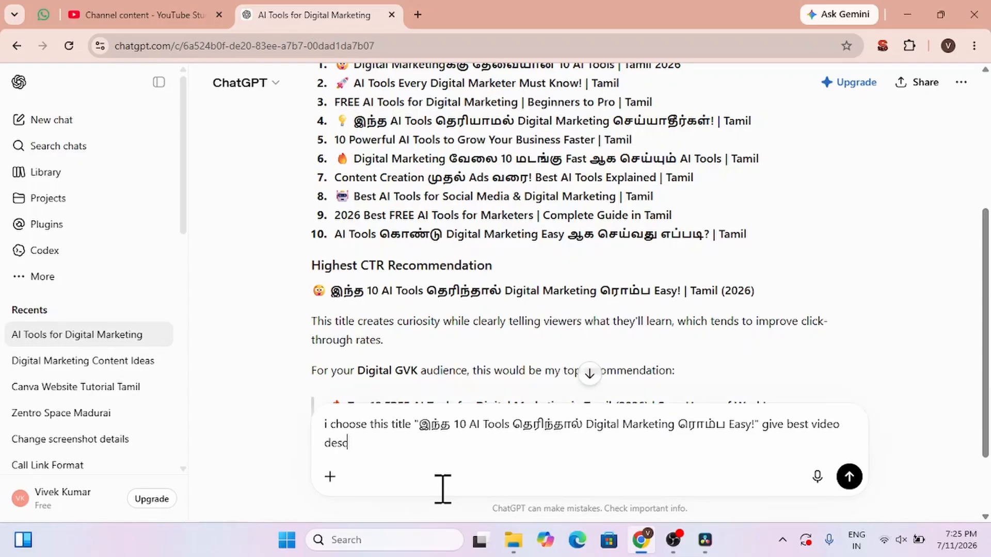
pyautogui.write('ription')
pyautogui.press('Return')
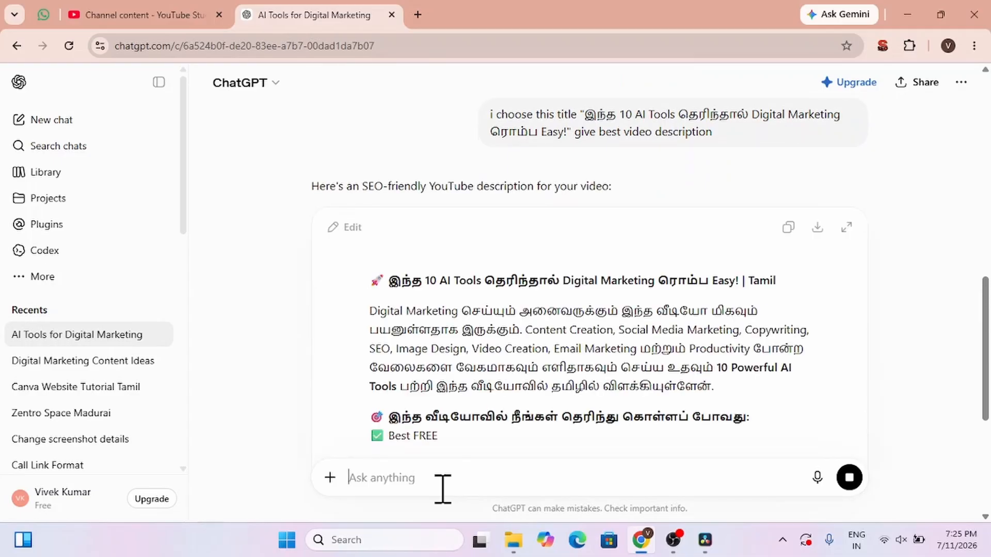
pyautogui.scroll(-2, 488, 433)
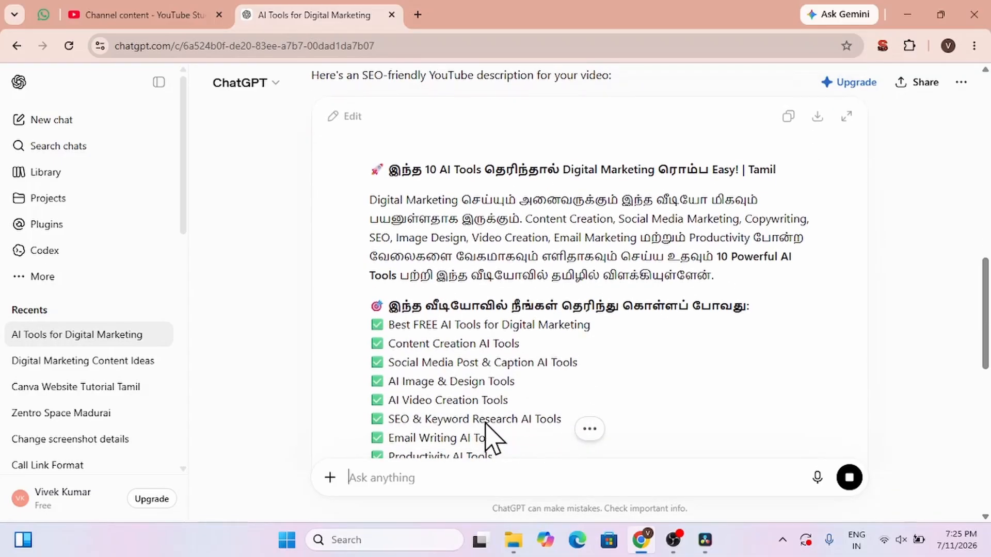
pyautogui.scroll(-1, 488, 433)
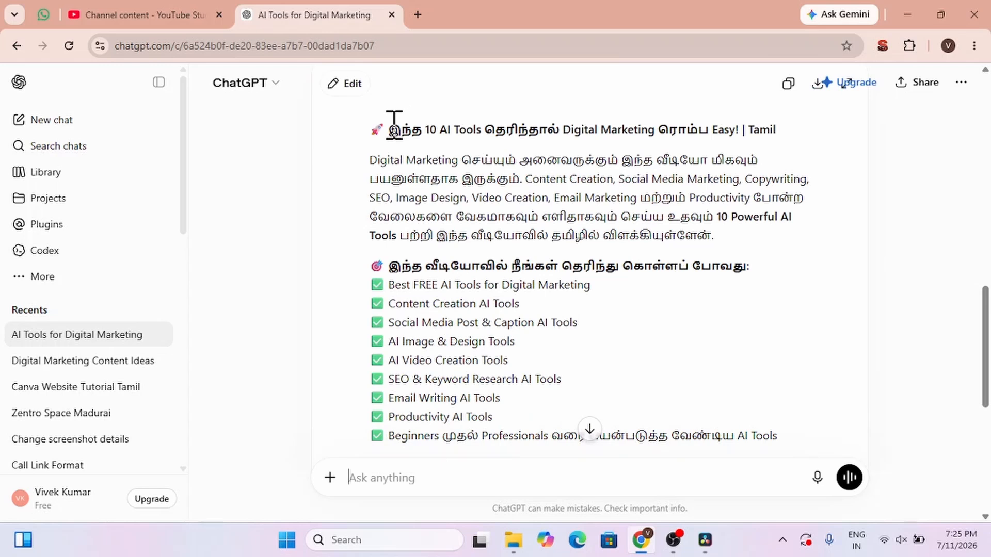
pyautogui.moveTo(390, 129); pyautogui.dragTo(777, 436)
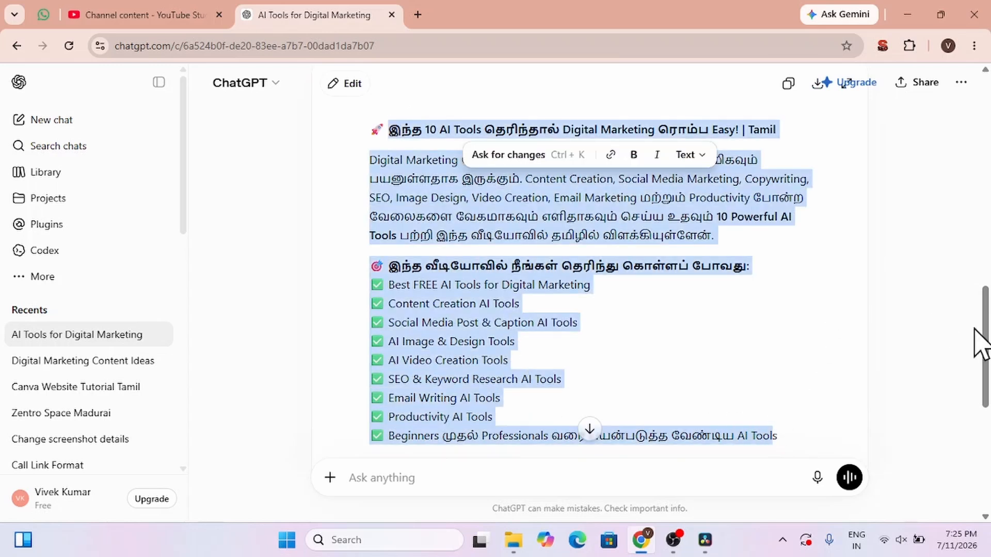
pyautogui.click(987, 347)
pyautogui.moveTo(987, 346); pyautogui.dragTo(980, 371)
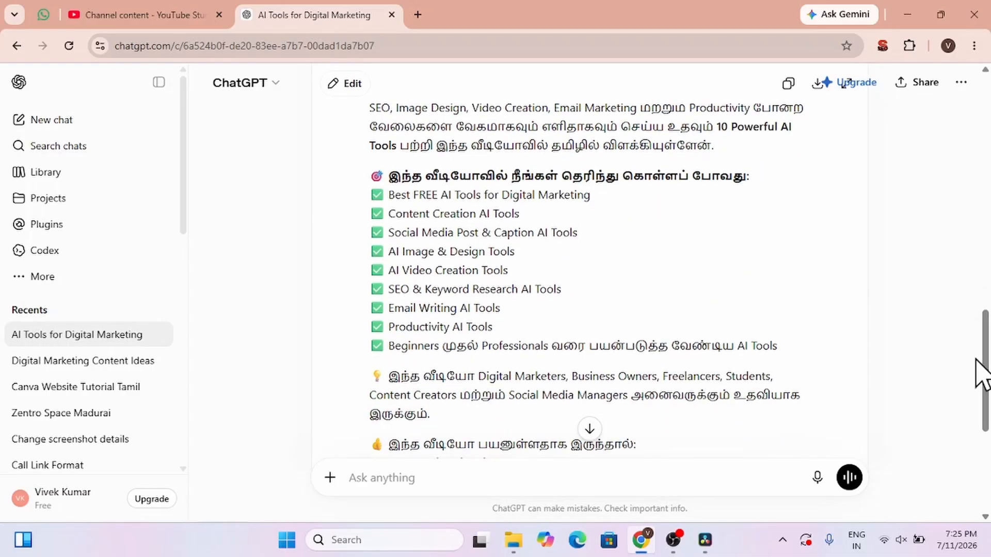
# Step: Attach the "ai tools for digital marketing tamil" video in ChatGPT and draft the prompt "this is my youtube video give best youtube descrition"
pyautogui.click(329, 480)
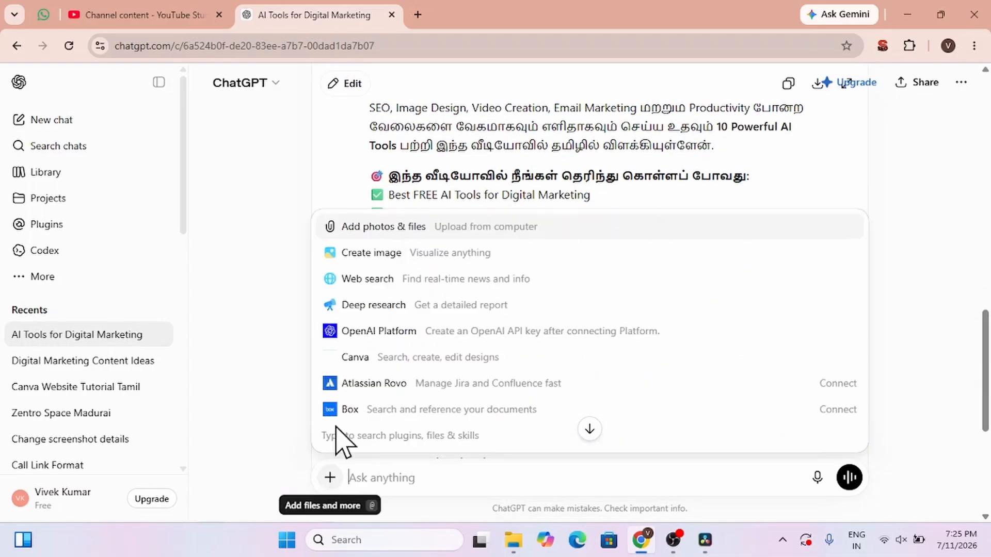
pyautogui.click(421, 233)
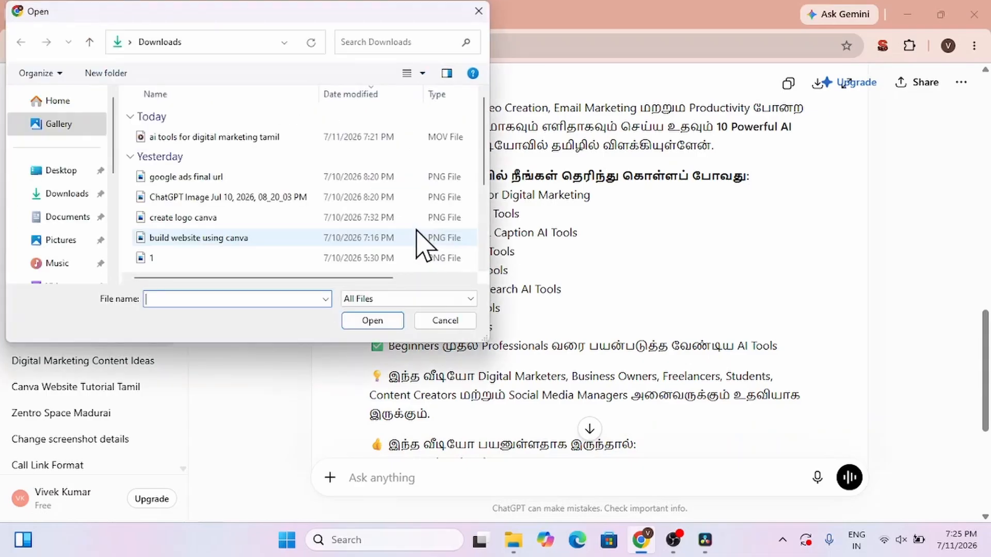
pyautogui.doubleClick(239, 139)
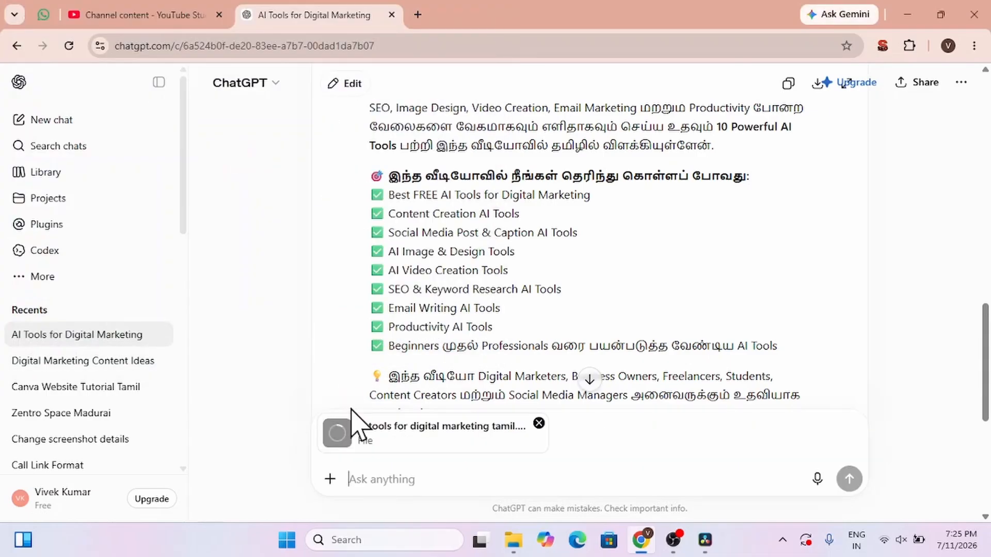
pyautogui.write('this is my youtube video give')
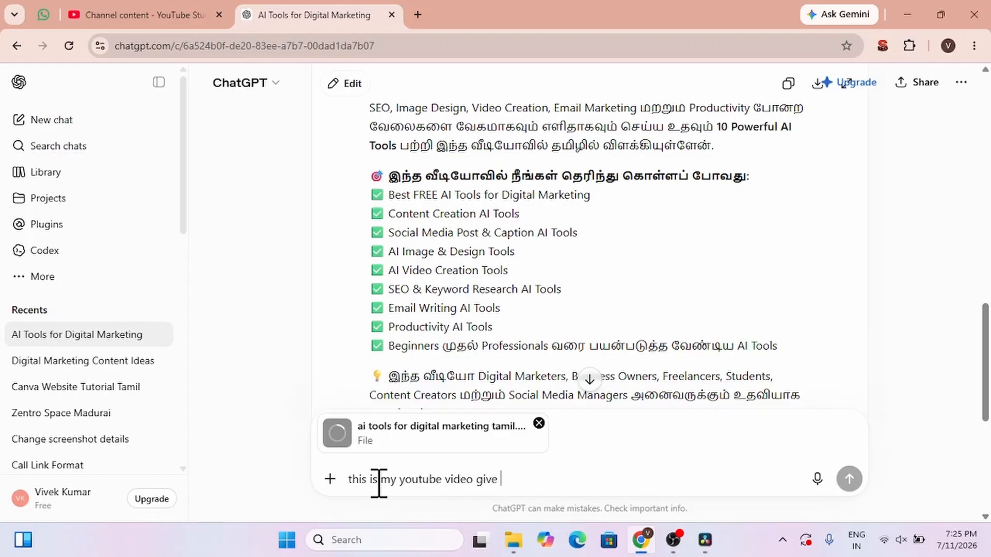
pyautogui.write(' best youtube descrio')
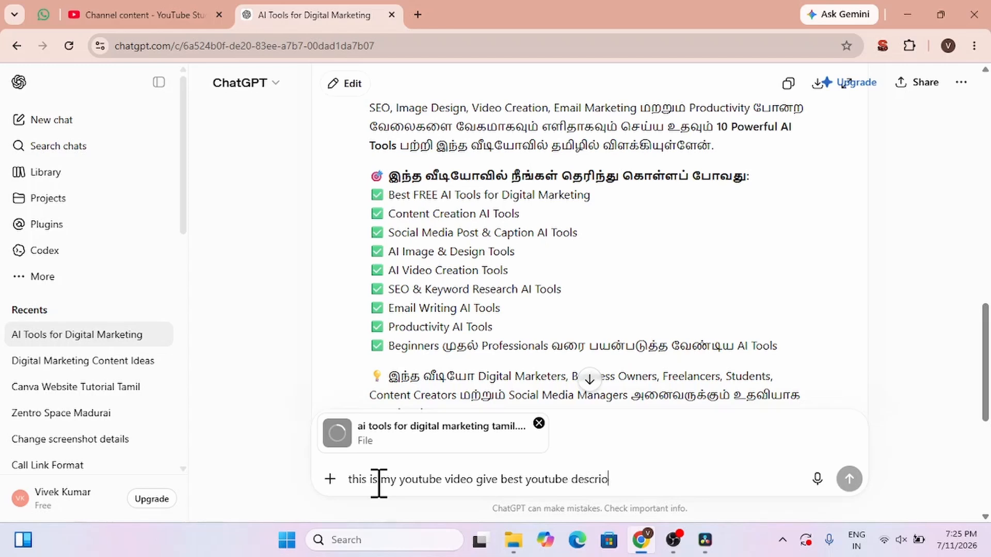
pyautogui.press('BackSpace')
pyautogui.write('tion')
pyautogui.tripleClick(442, 478)
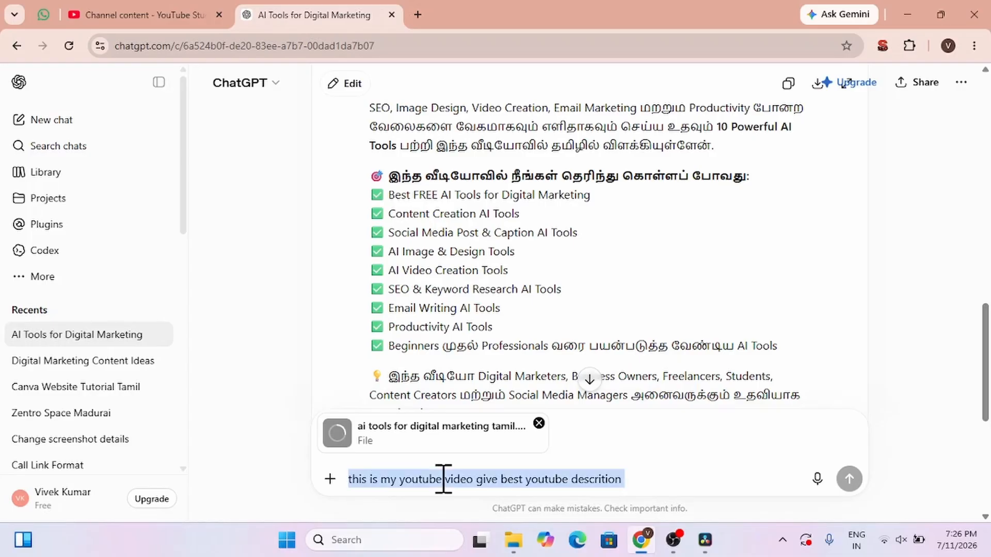
pyautogui.click(519, 480)
# Step: Return to YouTube Studio, search the playlists for "ai" and add the video to the "AI Tools in Tamil" playlist
pyautogui.click(136, 17)
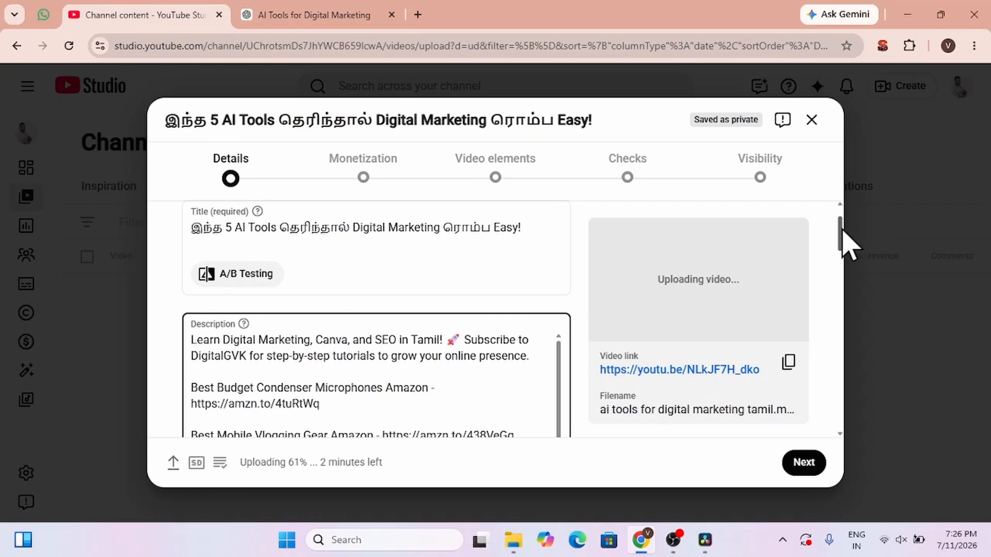
pyautogui.moveTo(840, 223); pyautogui.dragTo(847, 360)
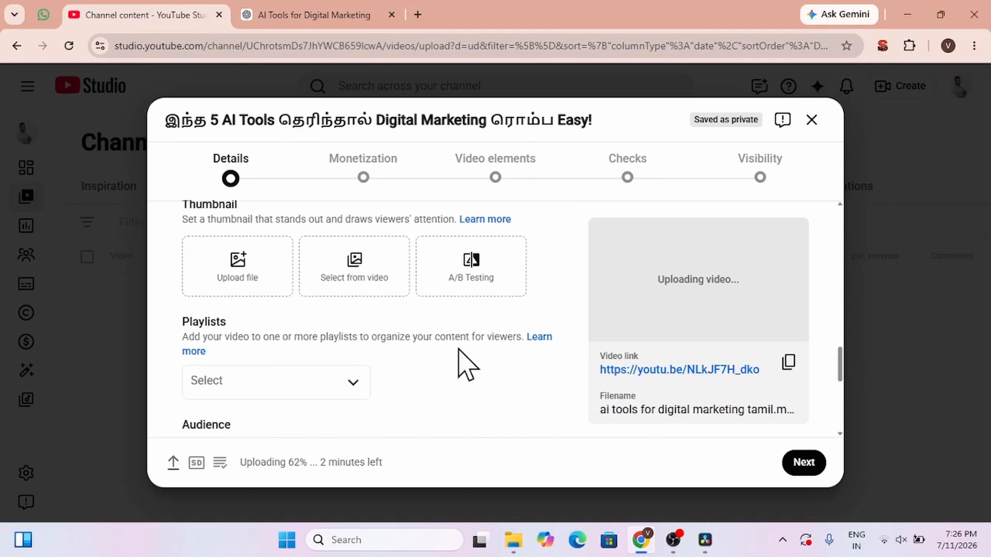
pyautogui.click(277, 397)
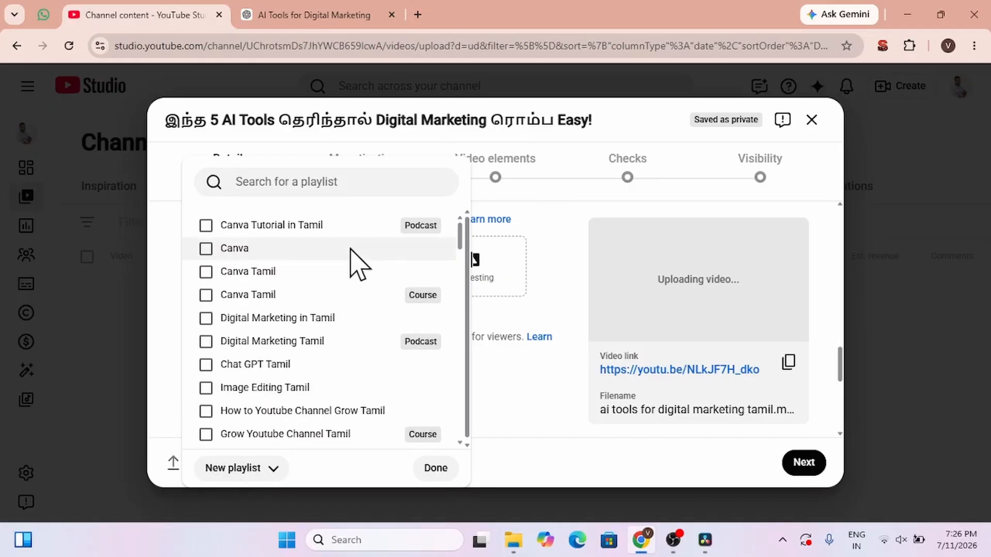
pyautogui.click(365, 178)
pyautogui.write('ai')
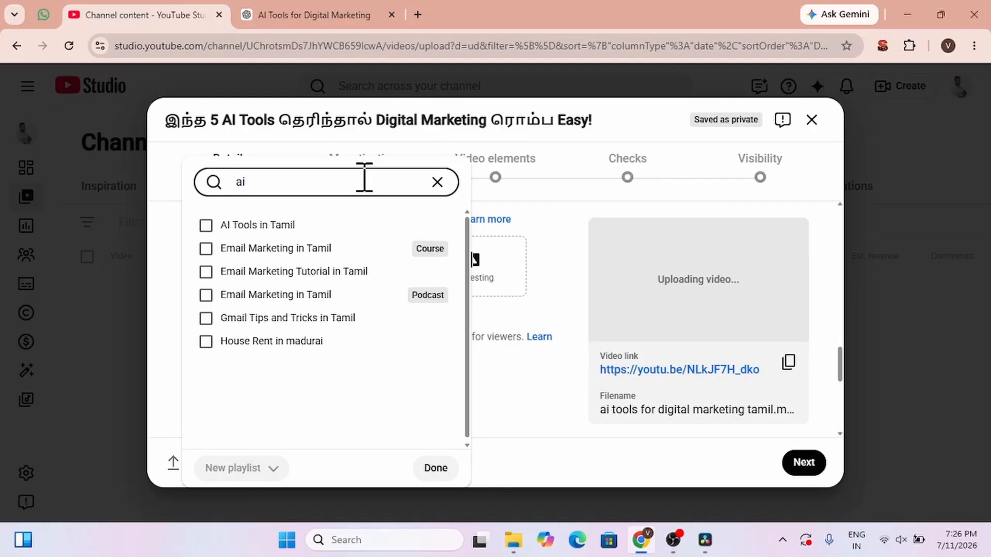
pyautogui.click(269, 228)
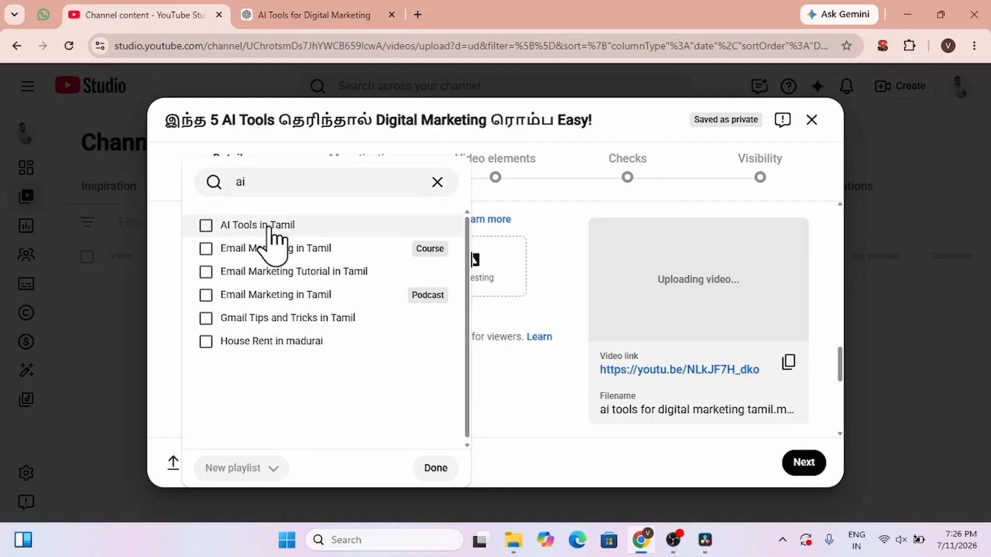
pyautogui.click(439, 470)
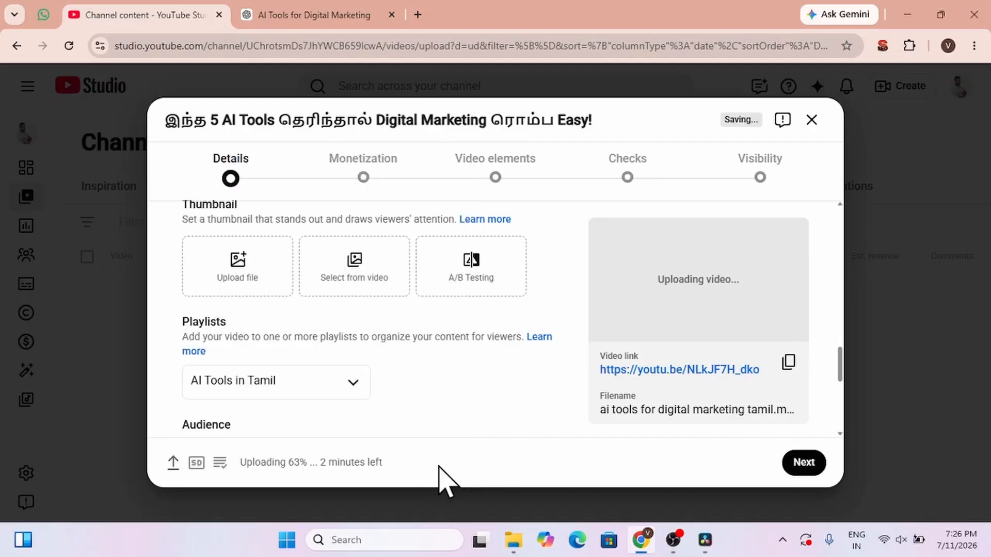
# Step: Start a new playlist from the video's playlist selection and title it "Digital Marketing Tools"
pyautogui.scroll(-1, 390, 367)
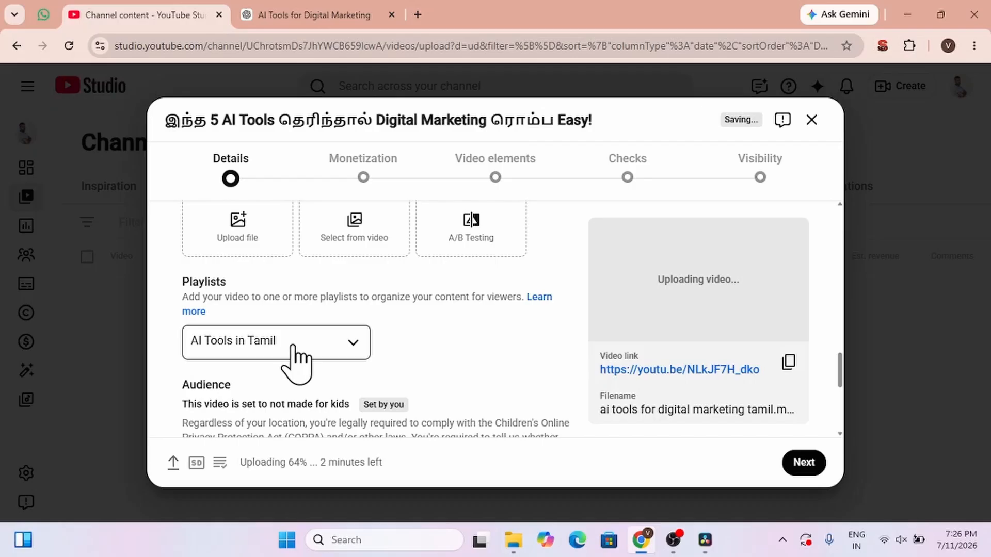
pyautogui.click(295, 361)
pyautogui.scroll(-1, 289, 397)
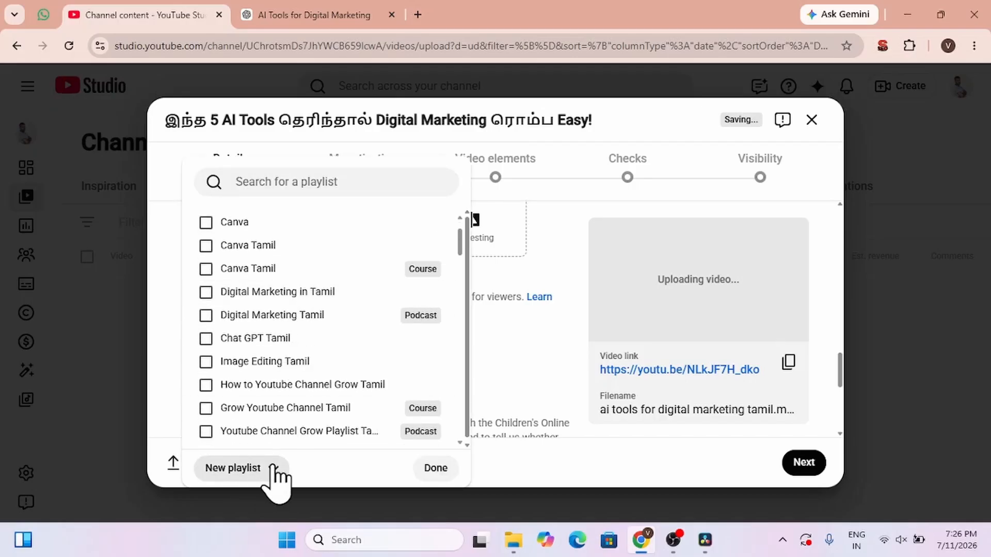
pyautogui.click(248, 470)
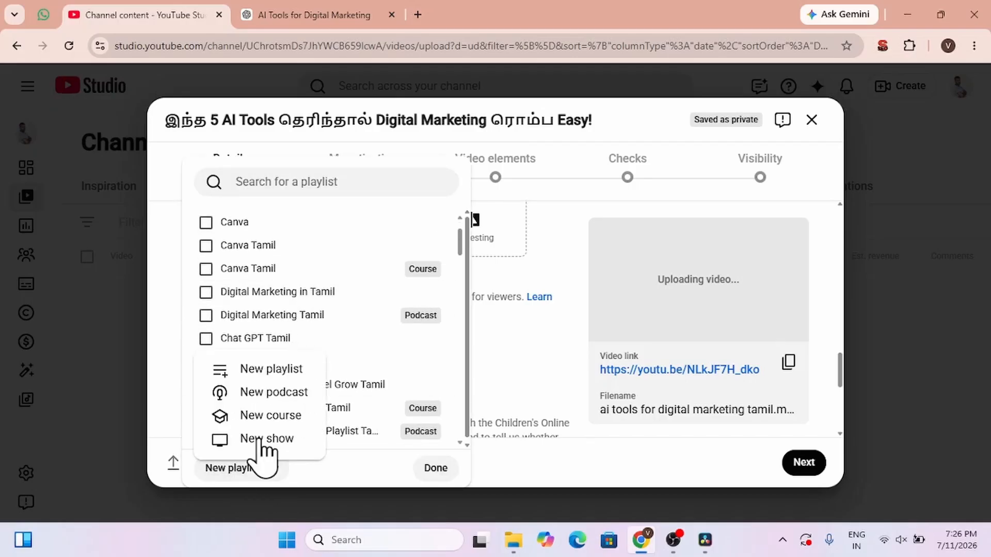
pyautogui.click(277, 377)
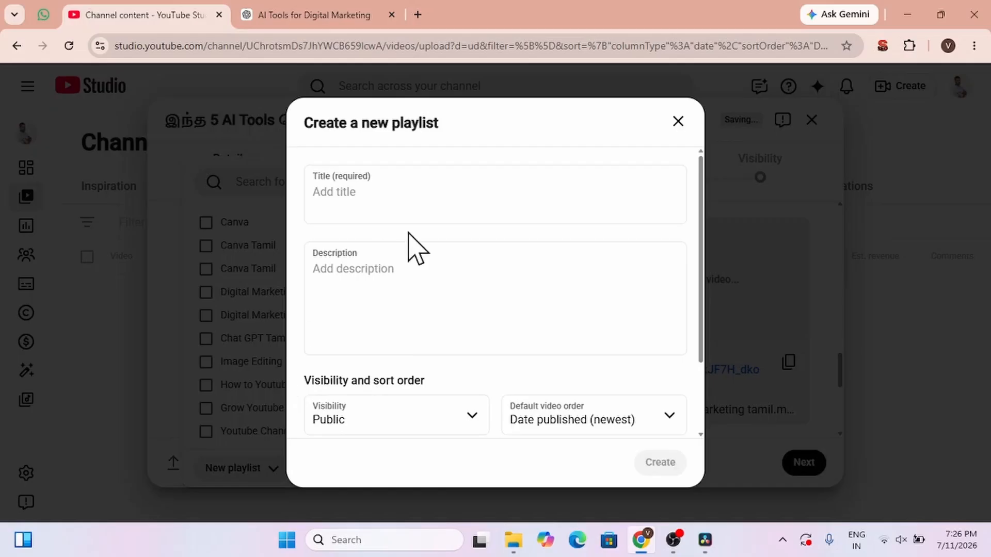
pyautogui.click(426, 209)
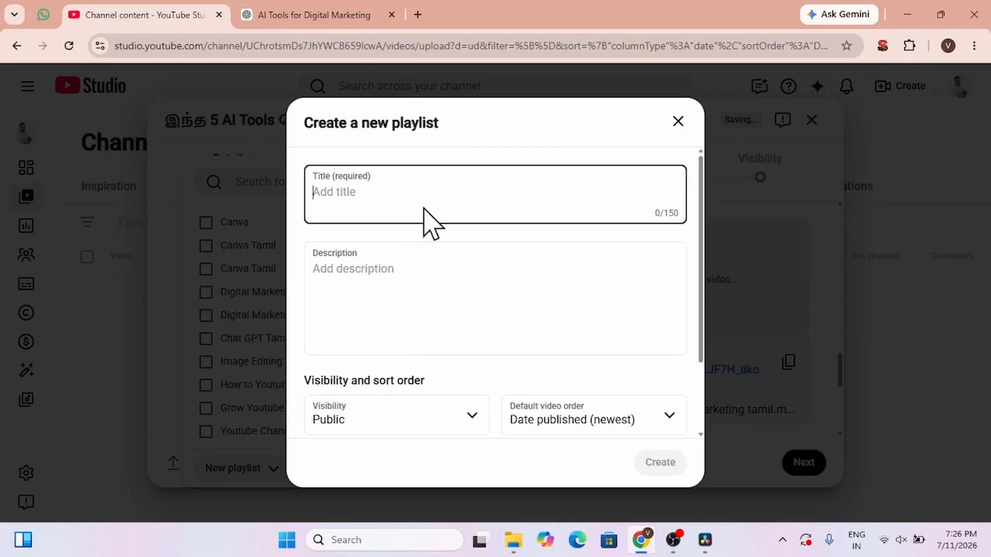
pyautogui.write('Digital Mar')
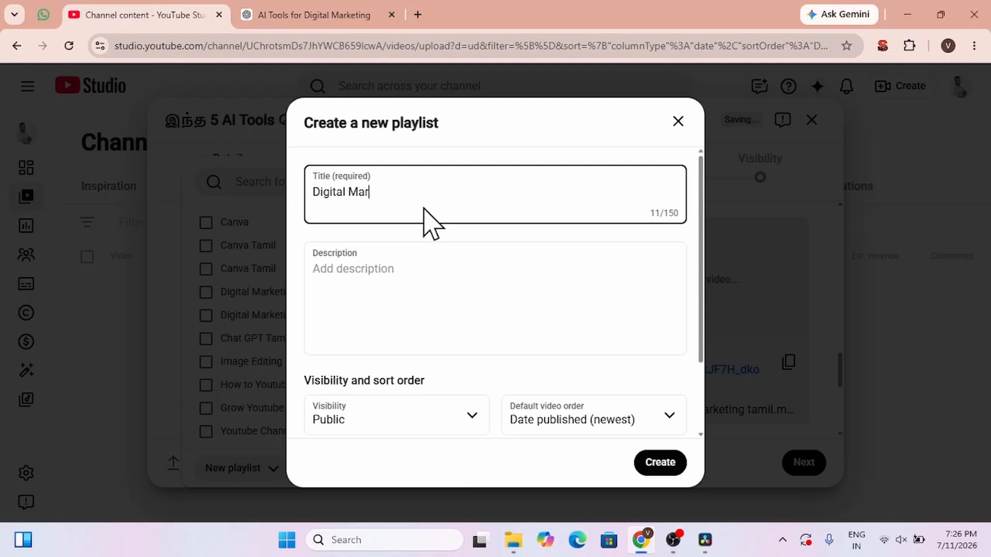
pyautogui.write('keting Toold')
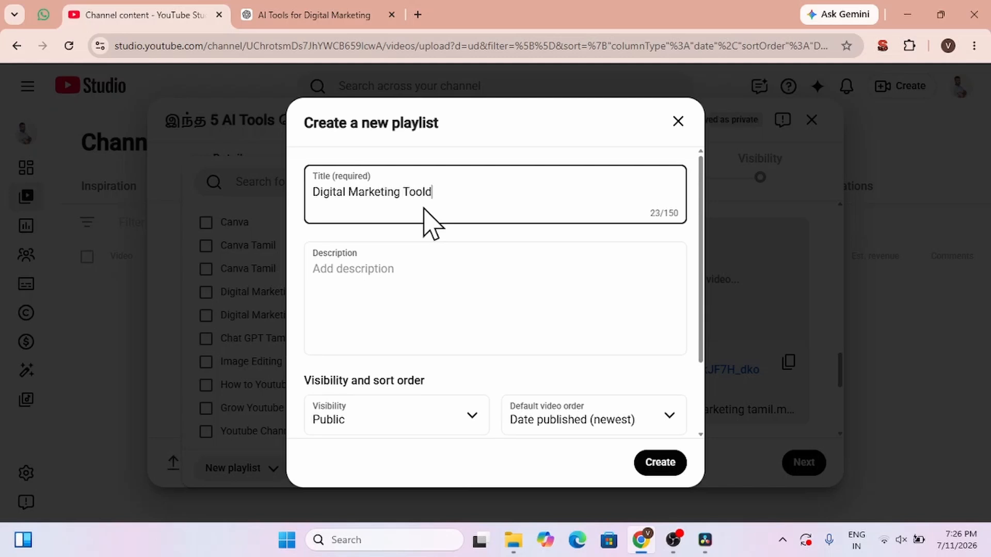
# Step: Reuse the title "Digital Marketing Tools" as the playlist description, create the playlist and finish the playlist selection
pyautogui.hotkey('ctrl', 'a')
pyautogui.hotkey('ctrl', 'c')
pyautogui.press('Tab')
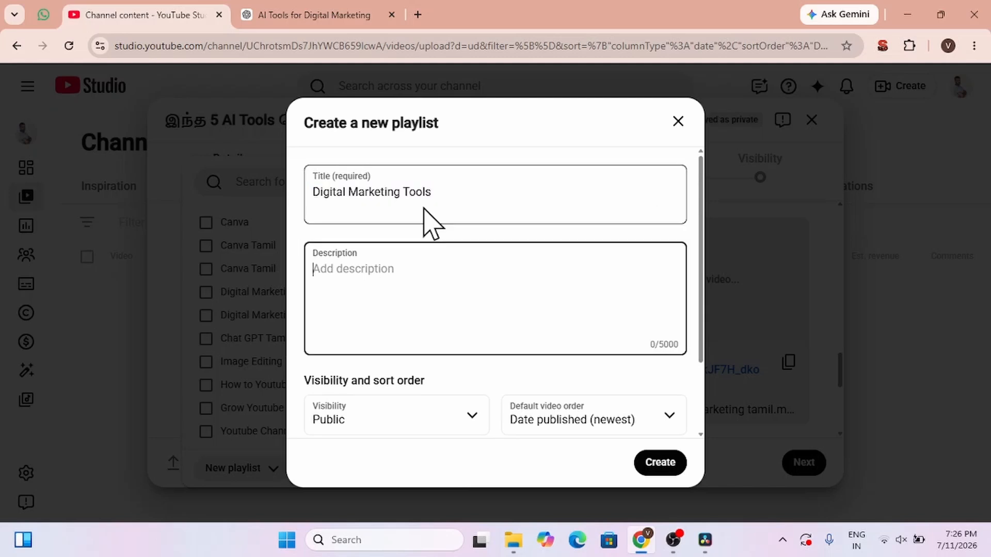
pyautogui.hotkey('ctrl', 'v')
pyautogui.scroll(-2, 520, 380)
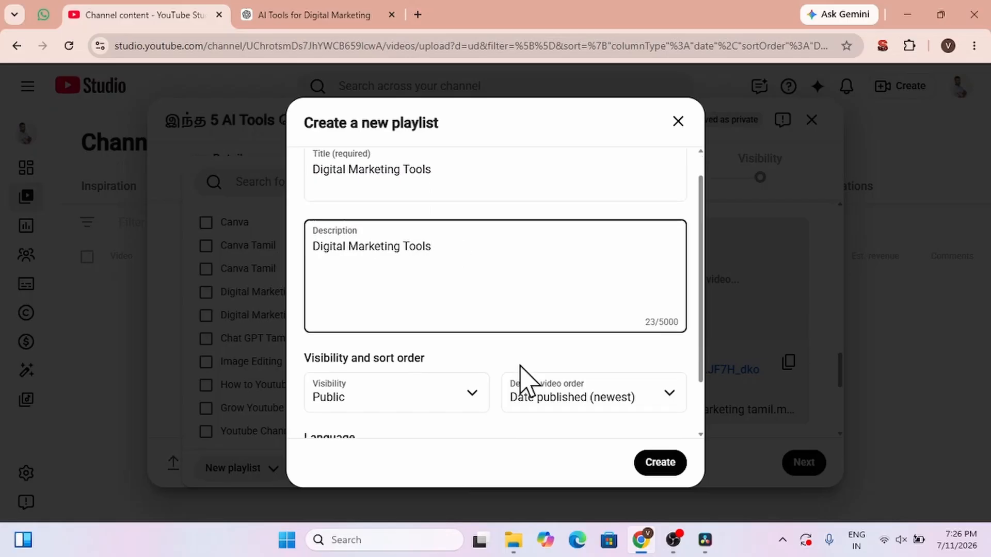
pyautogui.scroll(-1, 649, 389)
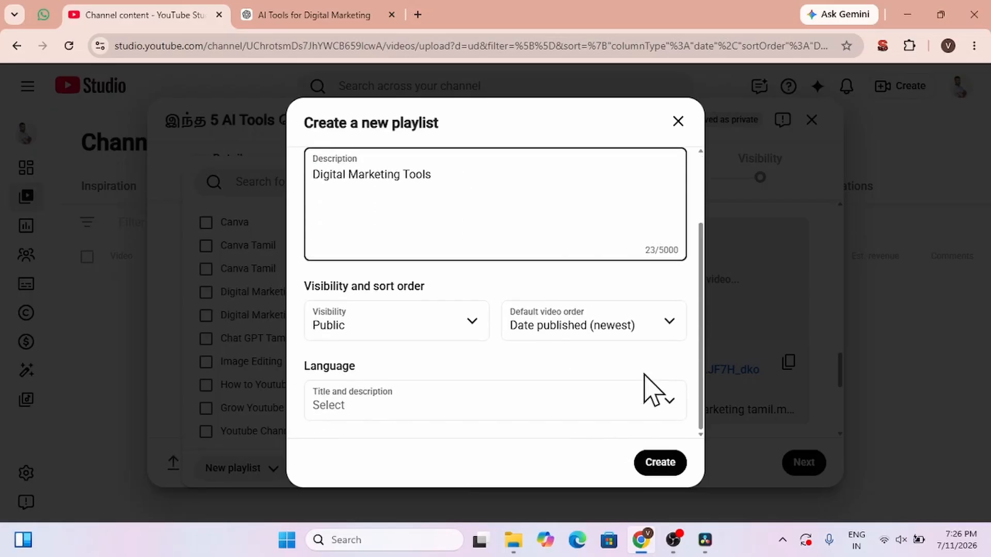
pyautogui.click(650, 470)
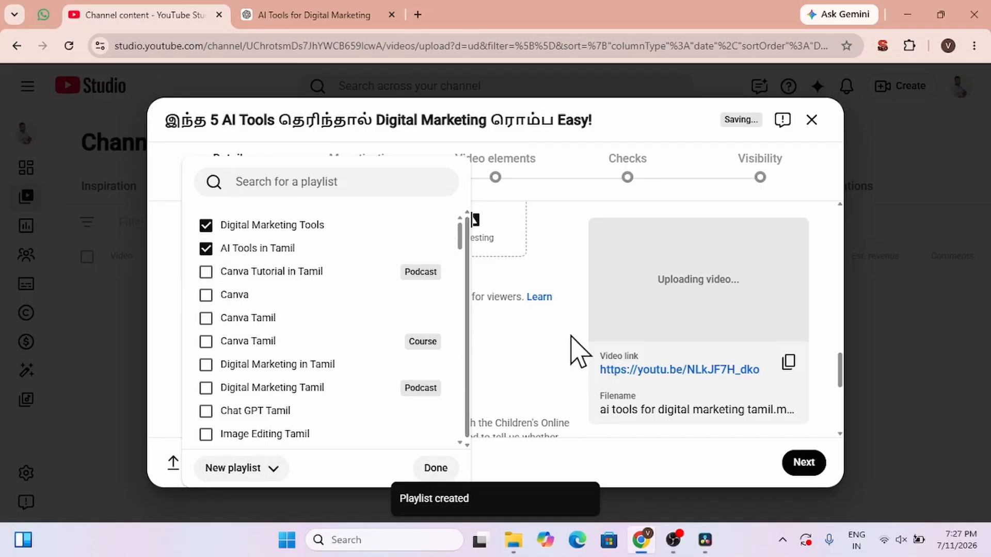
pyautogui.click(435, 468)
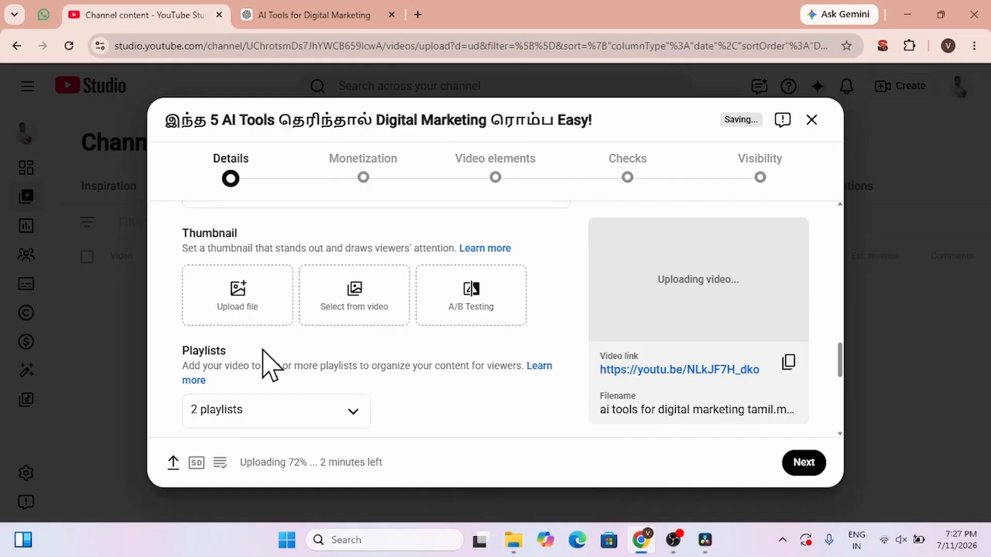
# Step: Switch to ChatGPT, remove the attached video file and clear the drafted description prompt
pyautogui.click(335, 11)
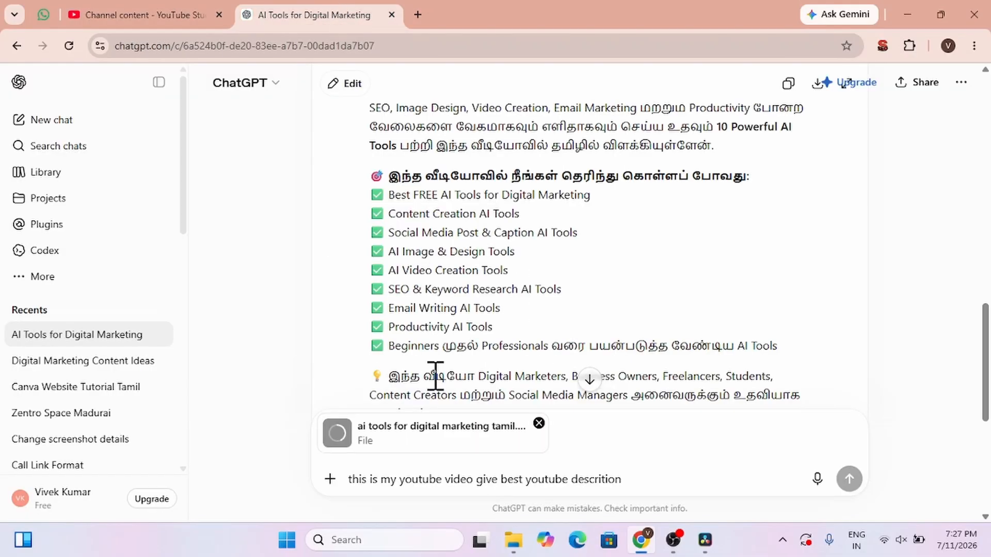
pyautogui.click(539, 424)
pyautogui.tripleClick(644, 474)
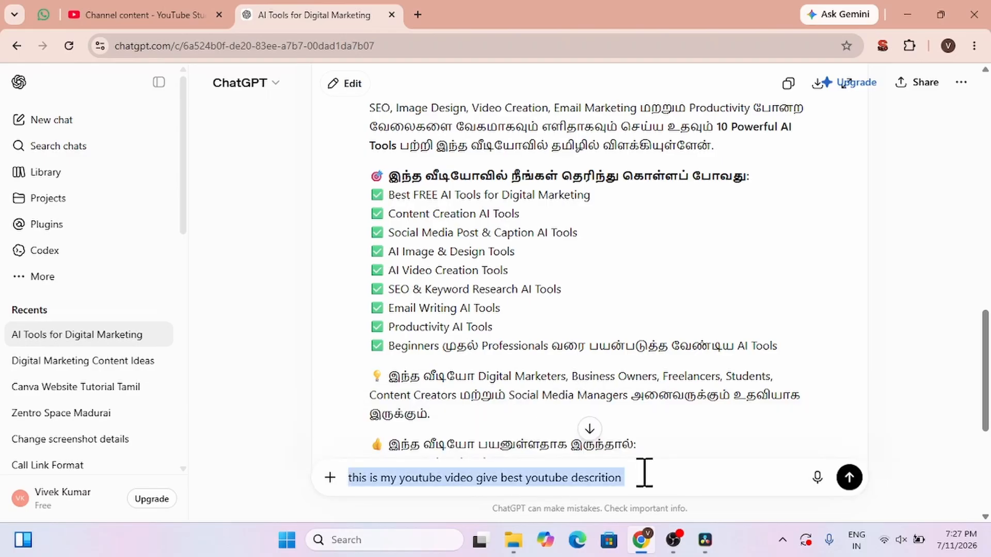
pyautogui.press('BackSpace')
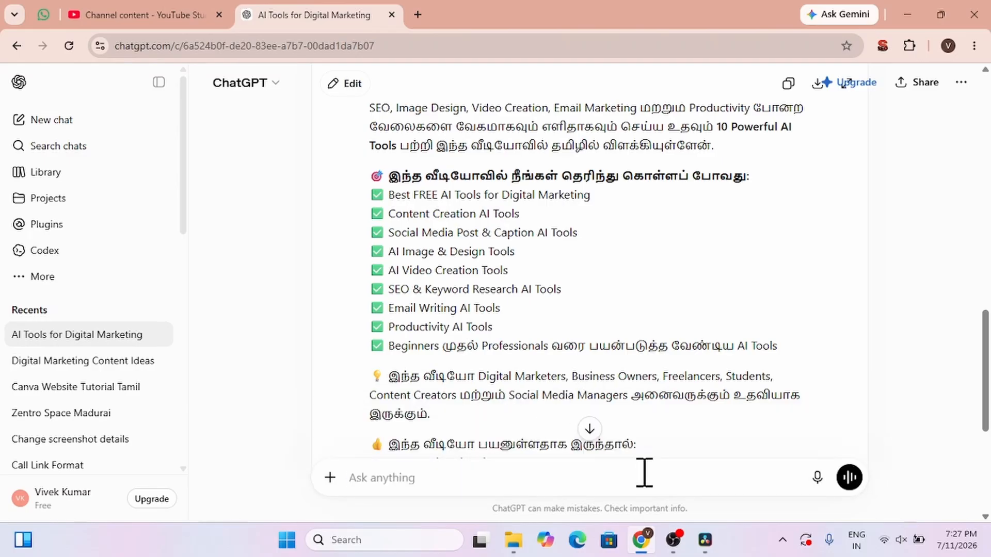
# Step: Begin a new ChatGPT prompt with "this is my youtube video" and an opening quotation mark, deleting the pasted "Digital Marketing Tools"
pyautogui.write('this is my y')
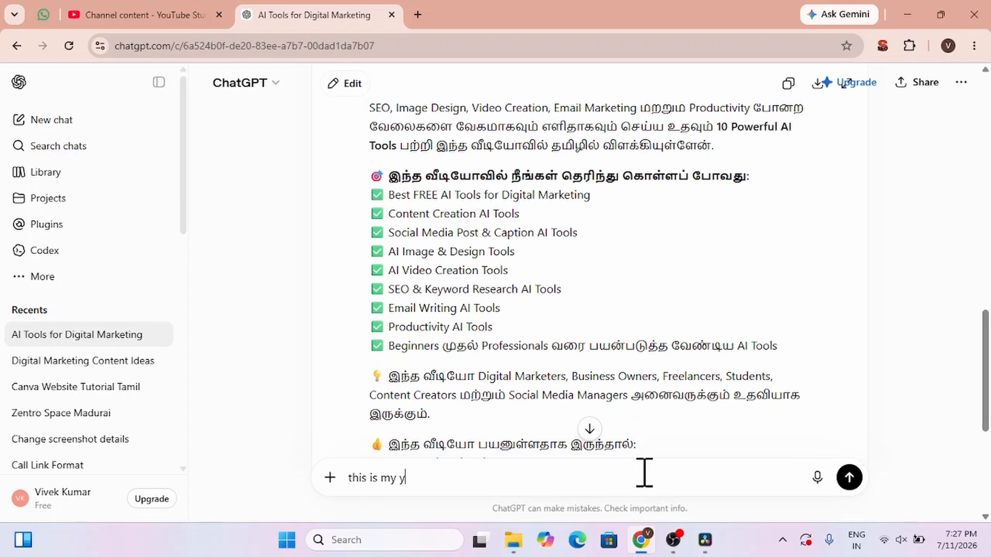
pyautogui.write('outube video "Digital Marketing Tools')
pyautogui.press('BackSpace')
pyautogui.press('BackSpace')
pyautogui.press('BackSpace')
pyautogui.press('BackSpace')
pyautogui.press('BackSpace')
pyautogui.press('BackSpace')
pyautogui.press('BackSpace')
pyautogui.press('BackSpace')
pyautogui.press('BackSpace')
pyautogui.press('BackSpace')
pyautogui.press('BackSpace')
pyautogui.press('BackSpace')
pyautogui.press('BackSpace')
pyautogui.press('BackSpace')
pyautogui.press('BackSpace')
pyautogui.press('BackSpace')
pyautogui.press('BackSpace')
pyautogui.press('BackSpace')
pyautogui.press('BackSpace')
pyautogui.press('BackSpace')
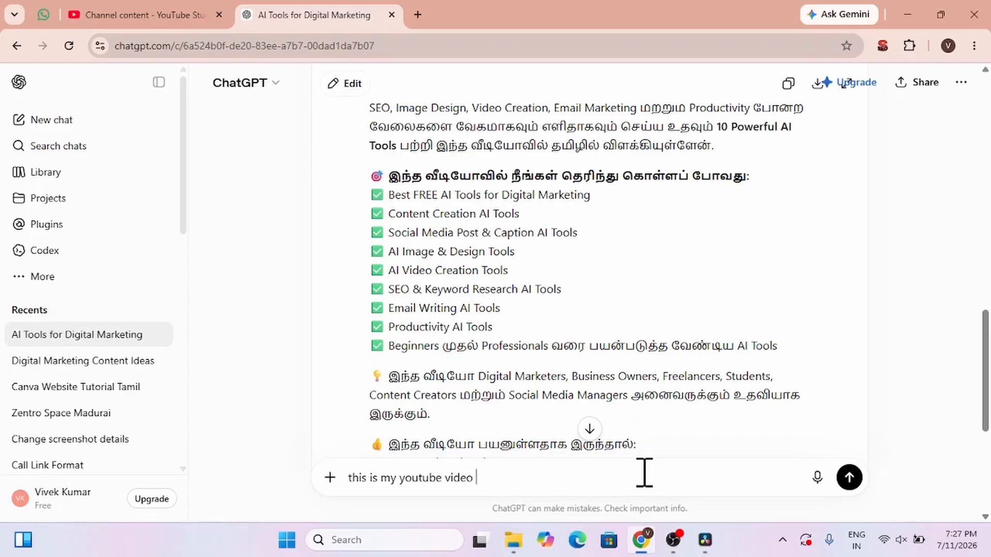
# Step: Copy the full video title from the YouTube Studio upload details and paste it into the ChatGPT prompt
pyautogui.click(134, 15)
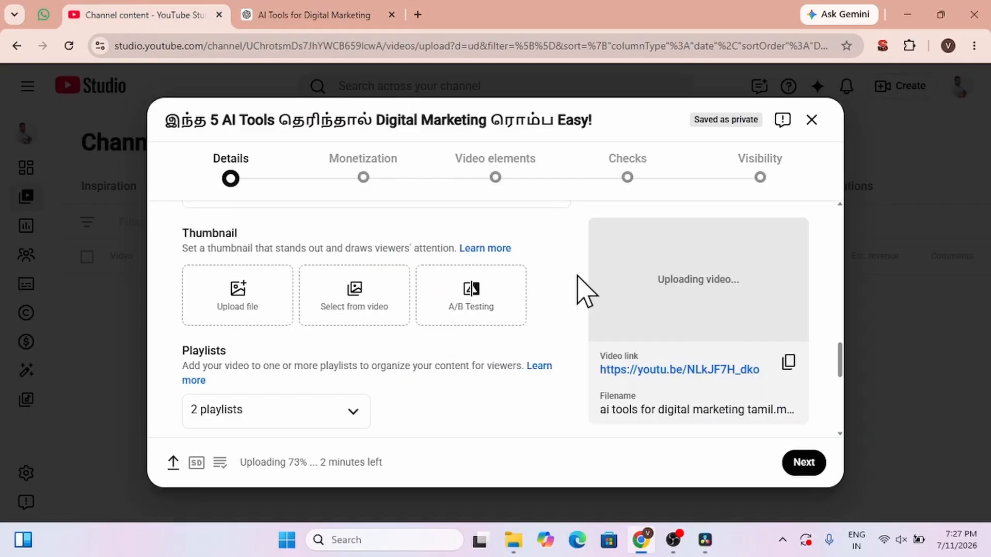
pyautogui.scroll(5, 838, 273)
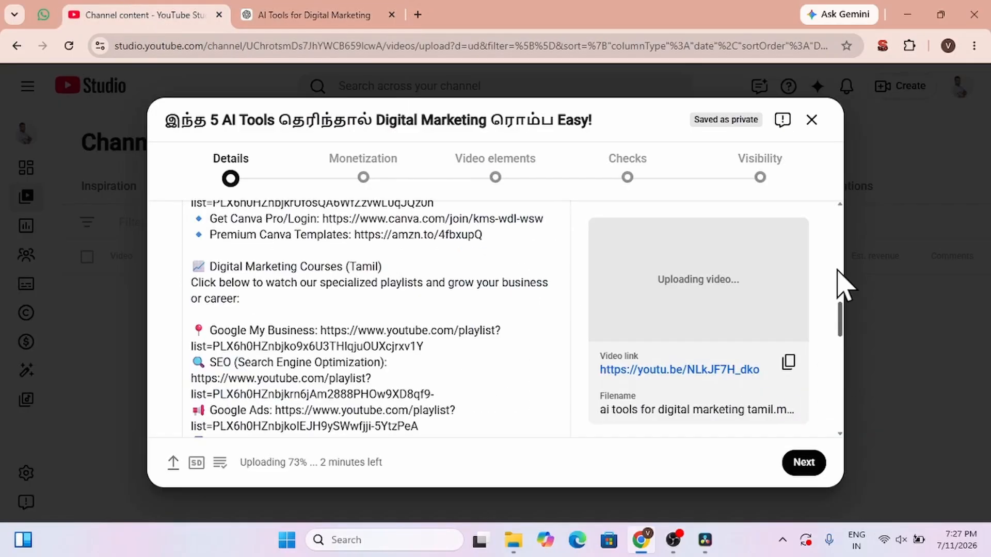
pyautogui.scroll(10, 838, 273)
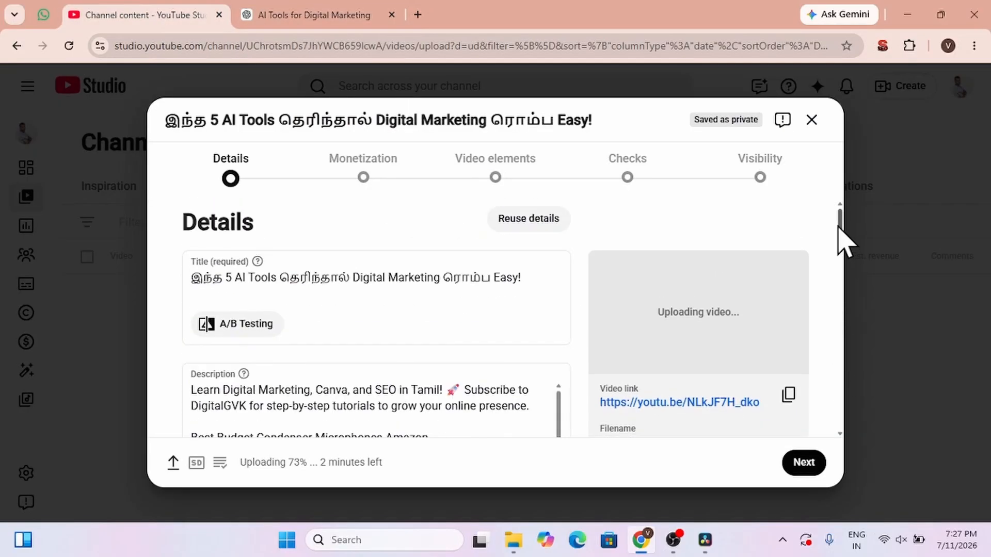
pyautogui.tripleClick(514, 285)
pyautogui.hotkey('ctrl', 'c')
pyautogui.click(286, 16)
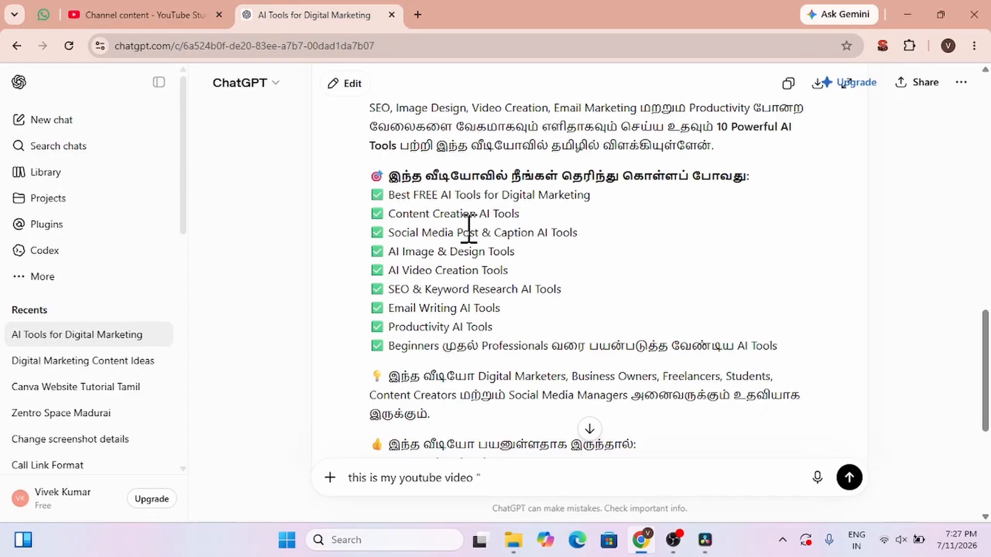
pyautogui.hotkey('ctrl', 'v')
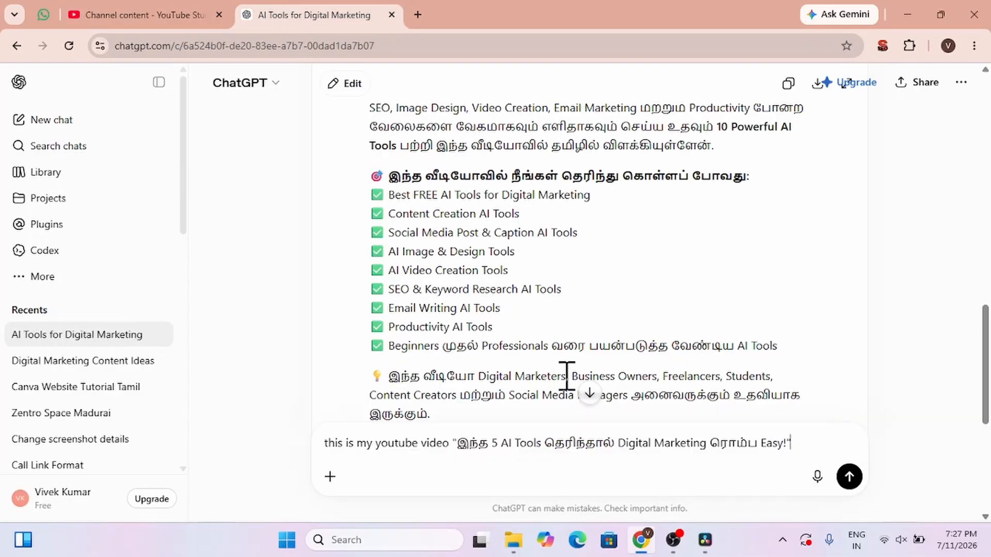
# Step: Close the quoted title and continue the prompt with: give best youtube thumbnail "dont use the title in thumbnail" include my photo in the thumbanil
pyautogui.write('" give best youtube thu')
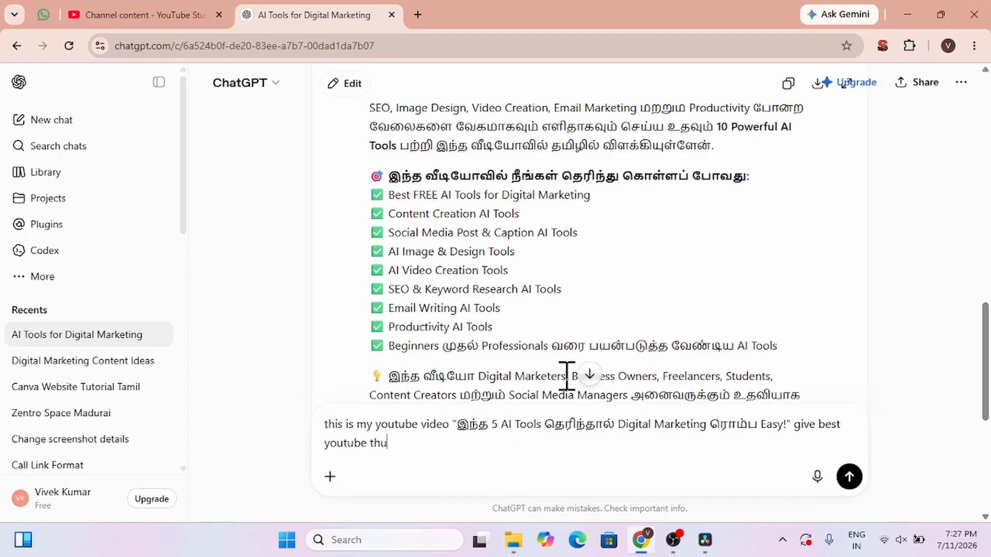
pyautogui.write('mbnail "dont use')
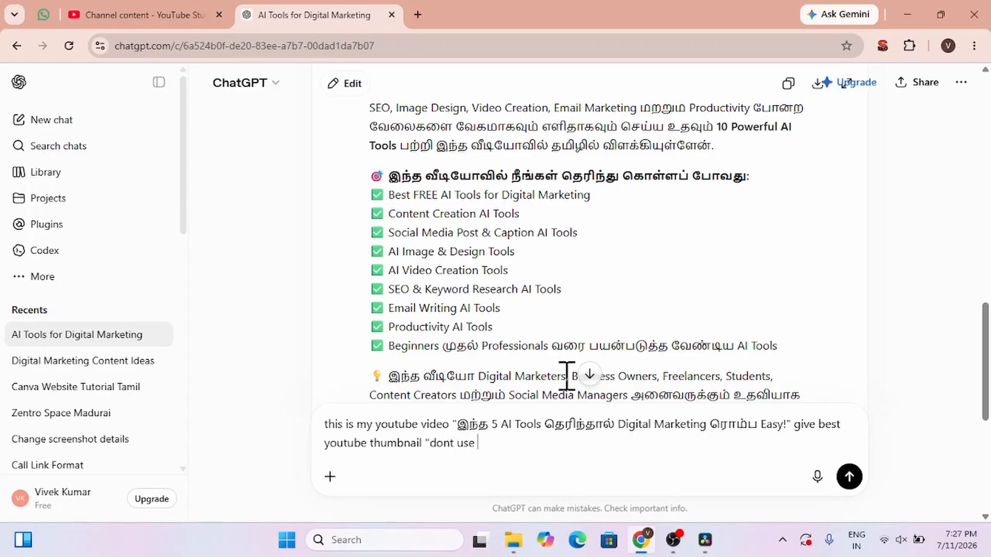
pyautogui.write(' the title in thumbnail')
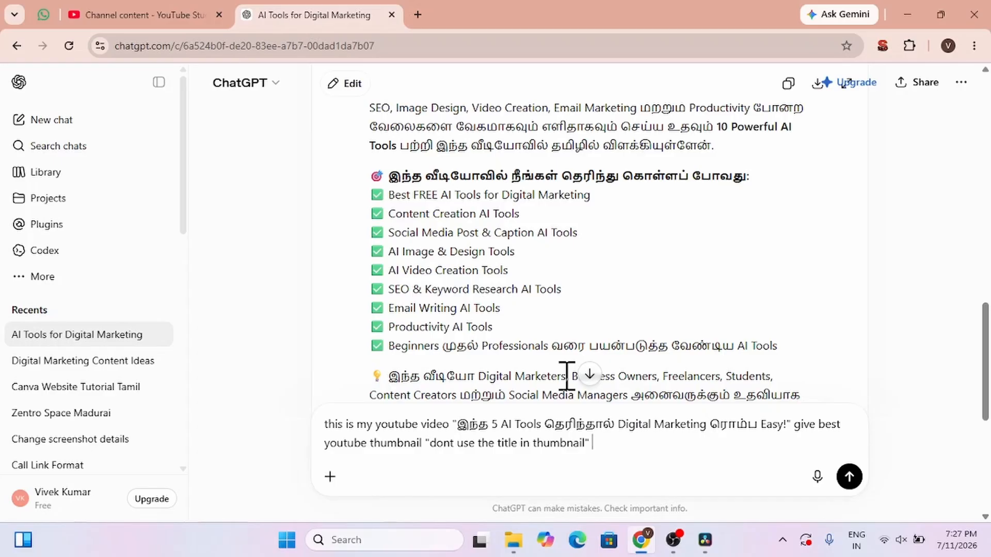
pyautogui.write('" include my phot')
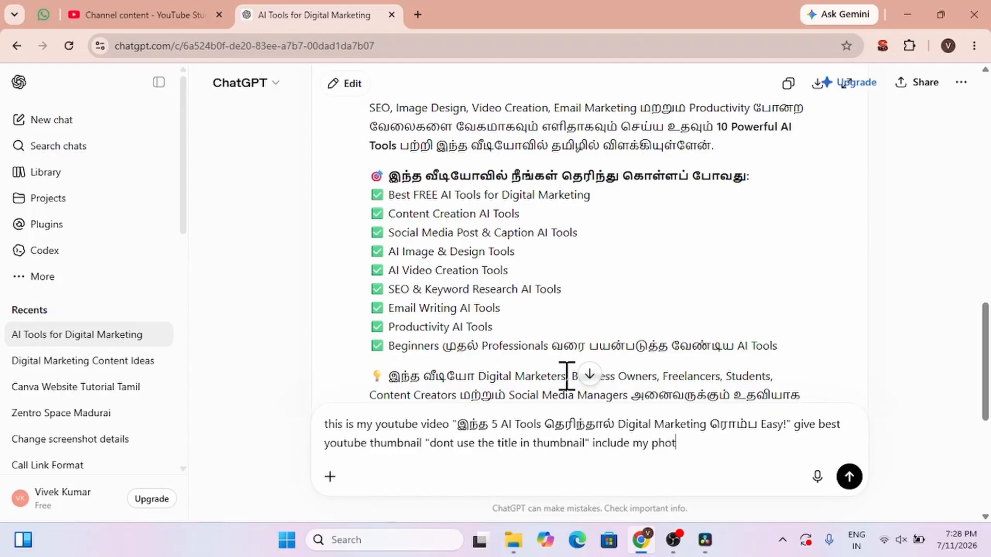
pyautogui.write('o in the thumbanil')
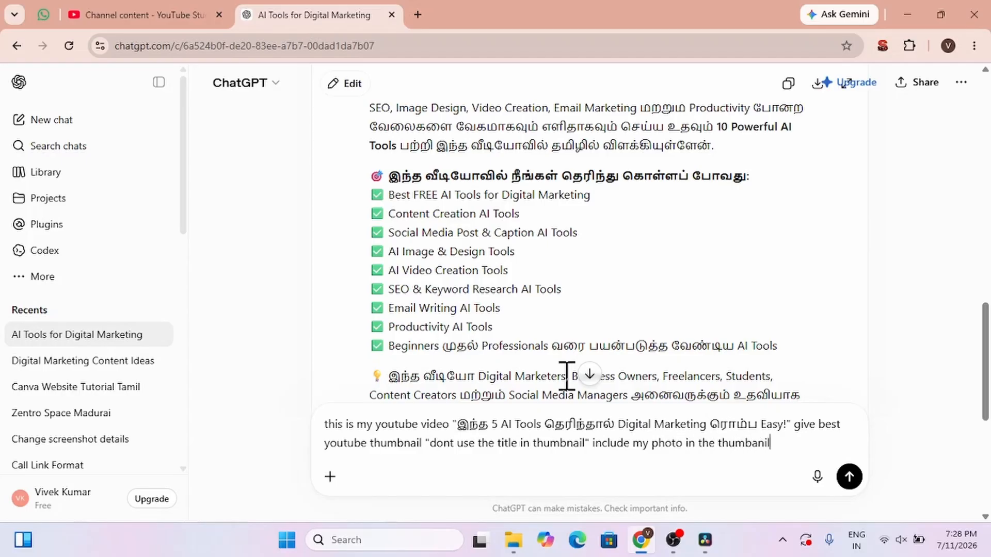
# Step: Attach the photo "DSC_9408__1_-removebg-preview (1)" from the "my Photos" folder on New Volume (D:) to the prompt
pyautogui.click(330, 477)
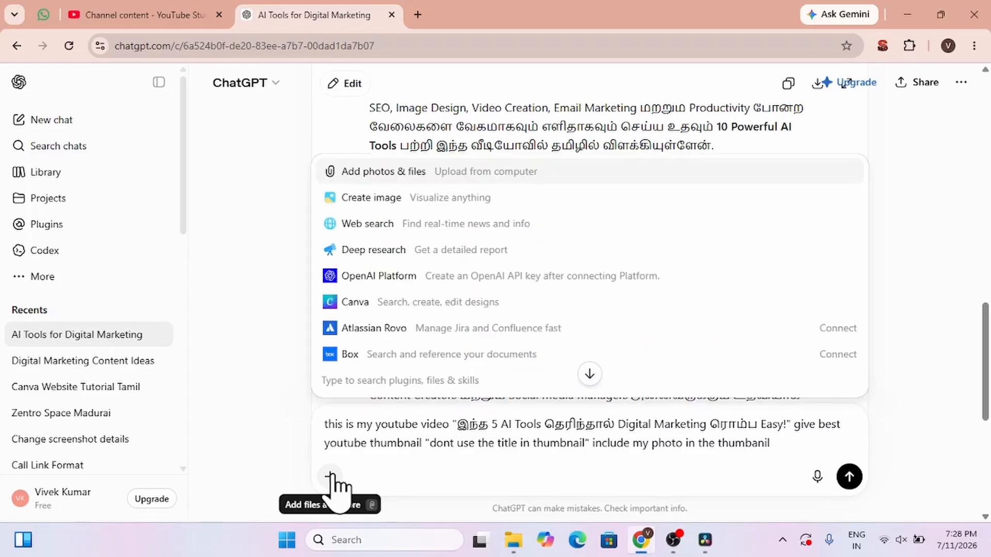
pyautogui.click(428, 174)
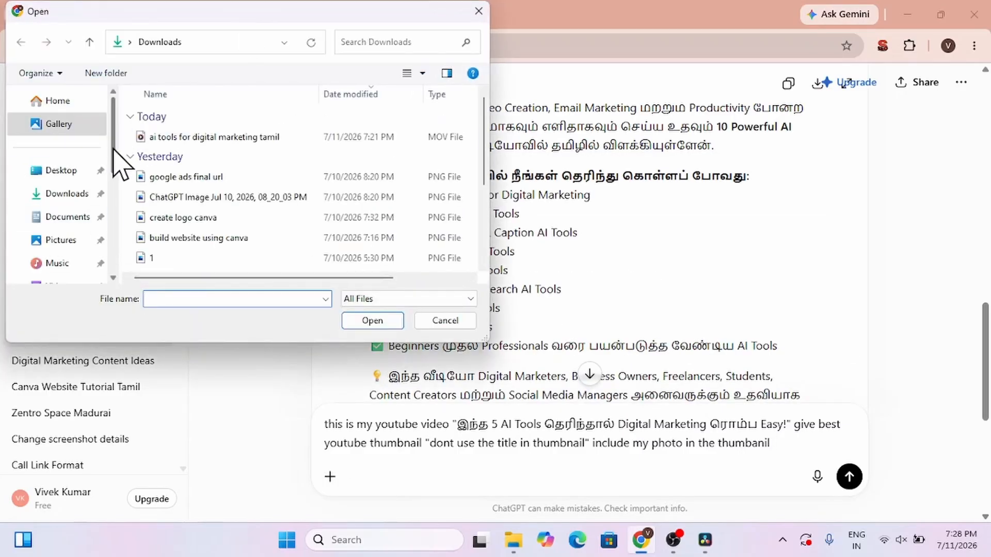
pyautogui.moveTo(115, 150); pyautogui.dragTo(117, 261)
pyautogui.click(61, 212)
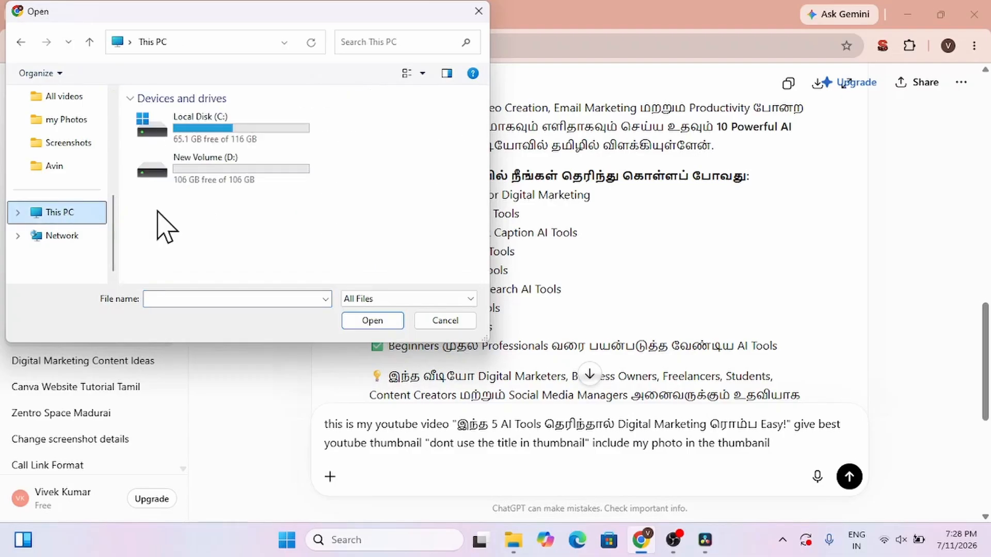
pyautogui.doubleClick(231, 170)
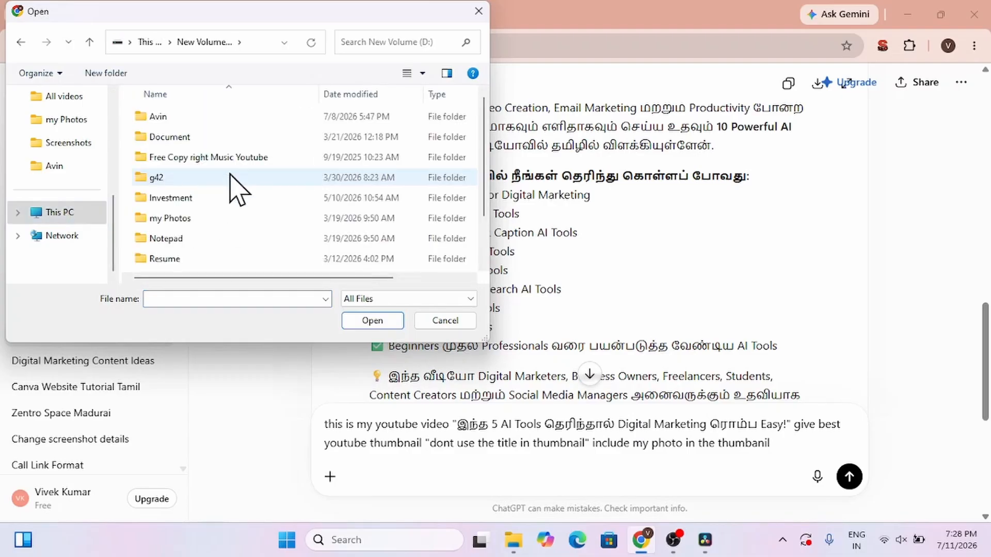
pyautogui.press('Down')
pyautogui.press('Down')
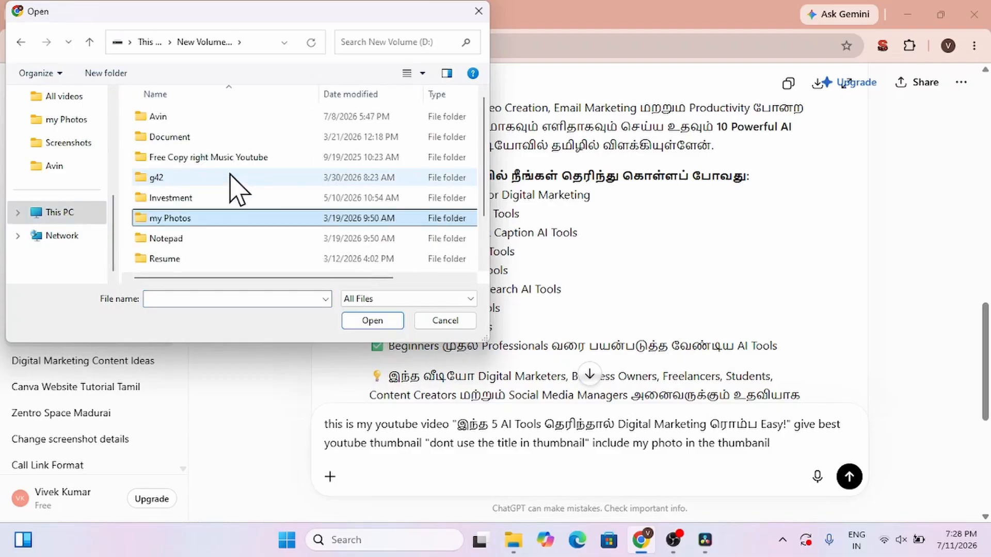
pyautogui.doubleClick(211, 222)
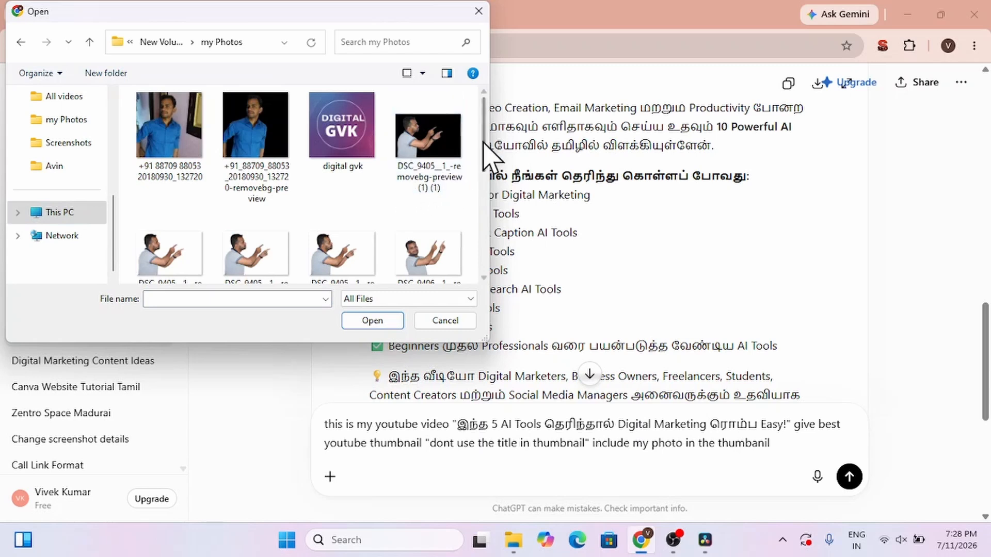
pyautogui.scroll(-3, 485, 150)
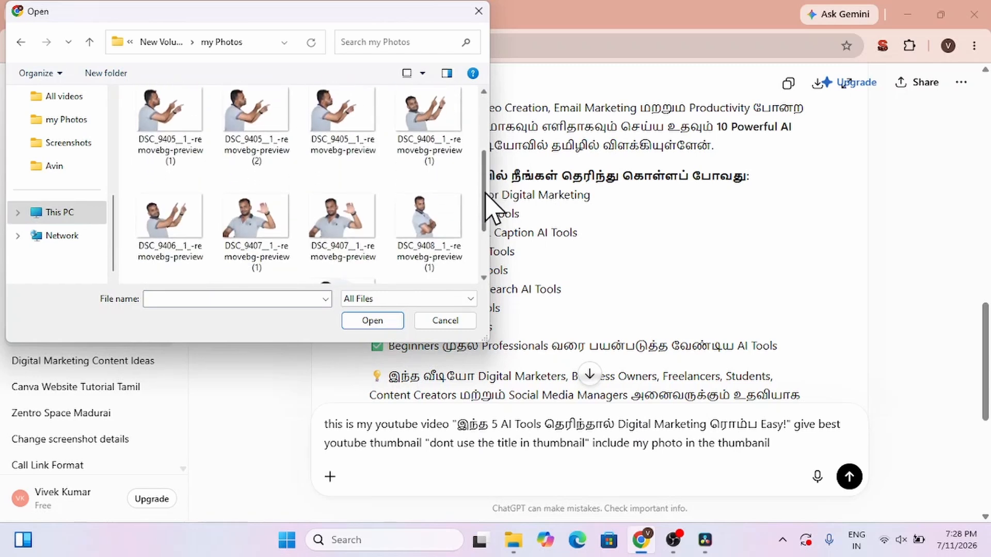
pyautogui.doubleClick(427, 232)
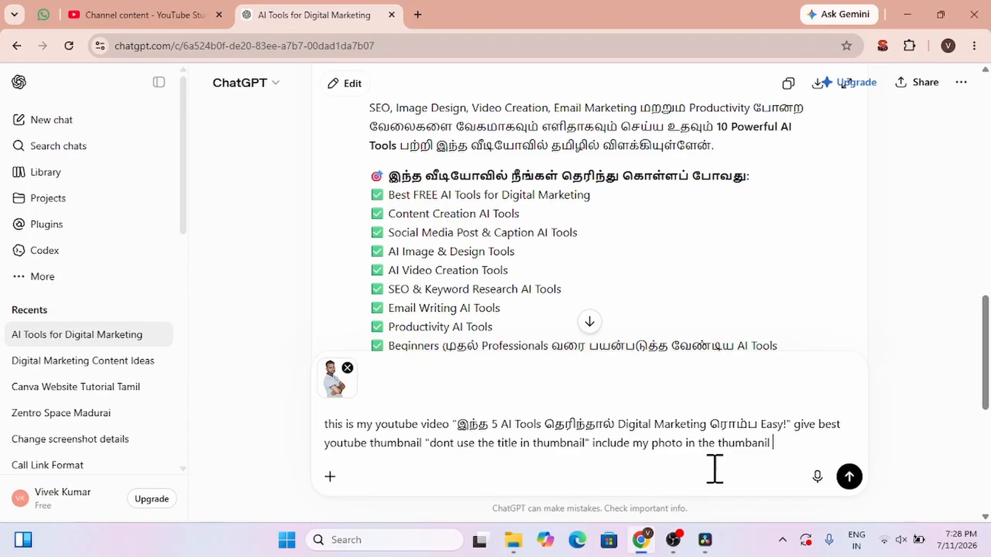
# Step: Submit the thumbnail prompt with the attached photo to start generating the image
pyautogui.click(849, 477)
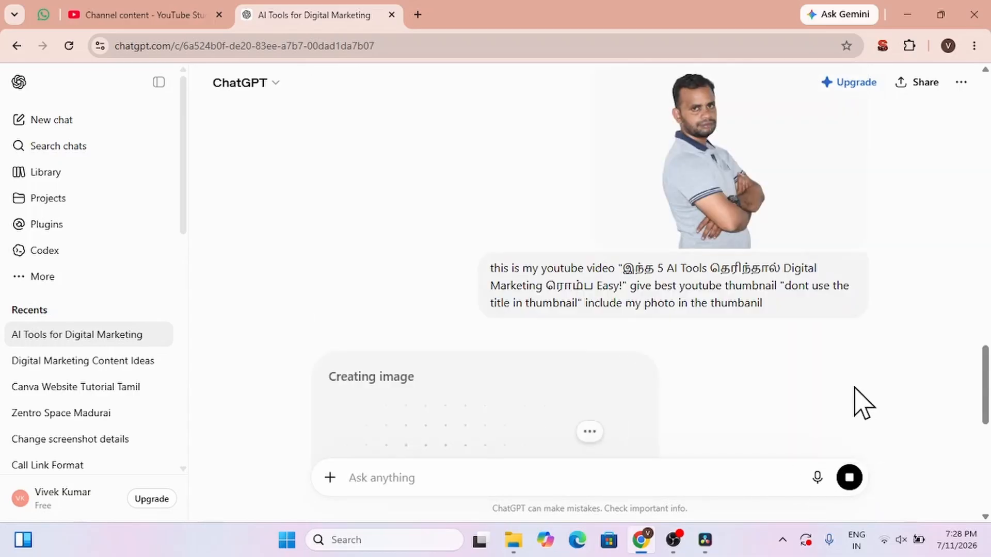
pyautogui.moveTo(984, 384); pyautogui.dragTo(987, 428)
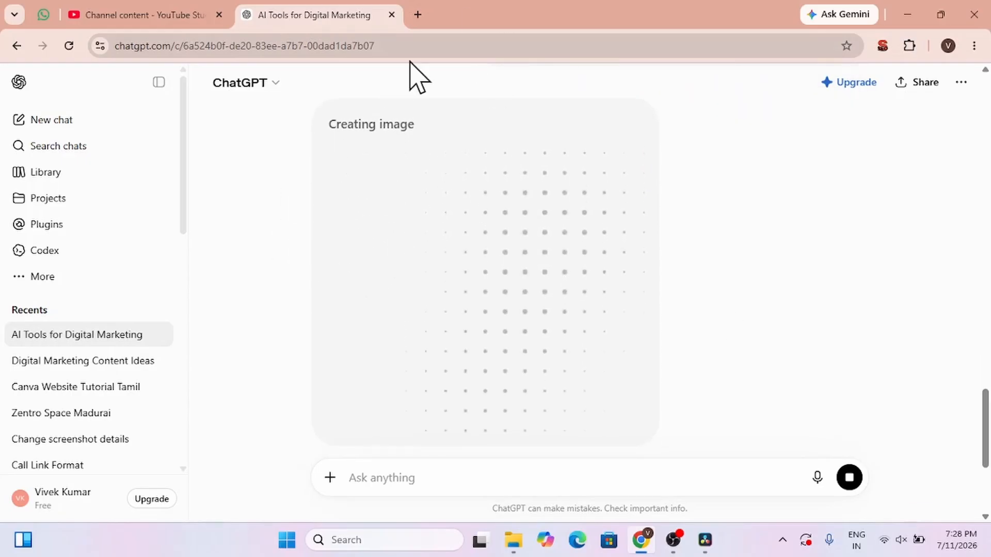
# Step: Return to the YouTube Studio upload details, expand the additional settings and place the cursor after the last tag
pyautogui.click(117, 15)
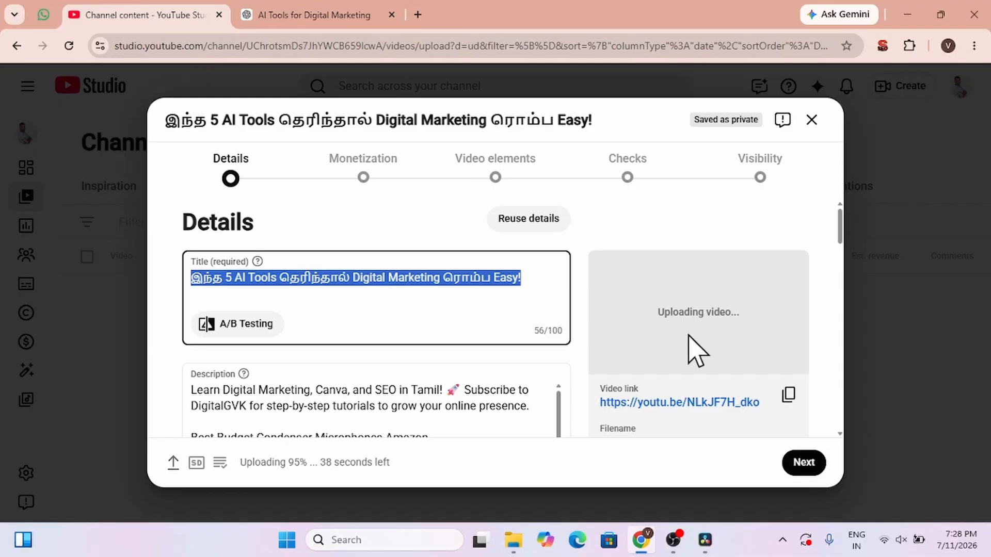
pyautogui.click(840, 227)
pyautogui.moveTo(840, 223); pyautogui.dragTo(844, 412)
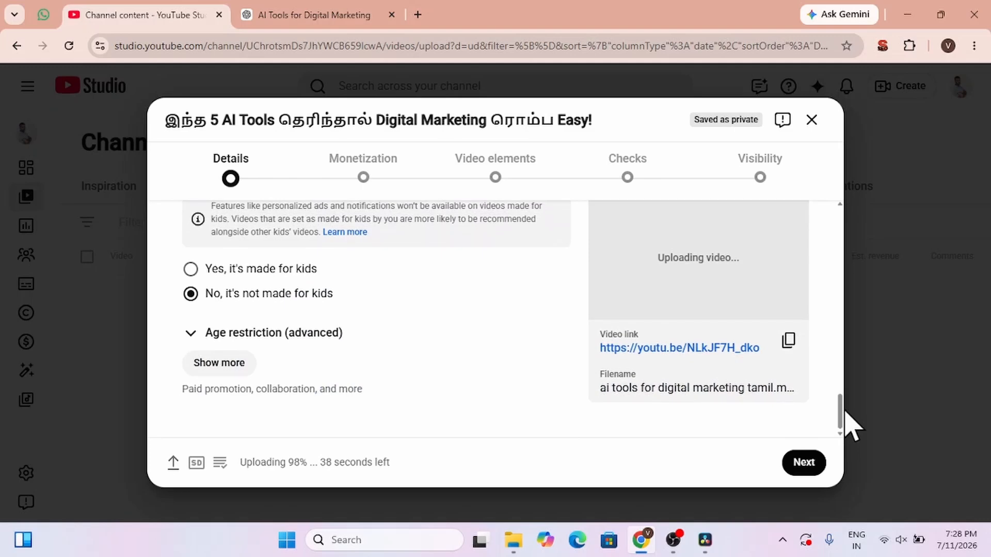
pyautogui.click(210, 365)
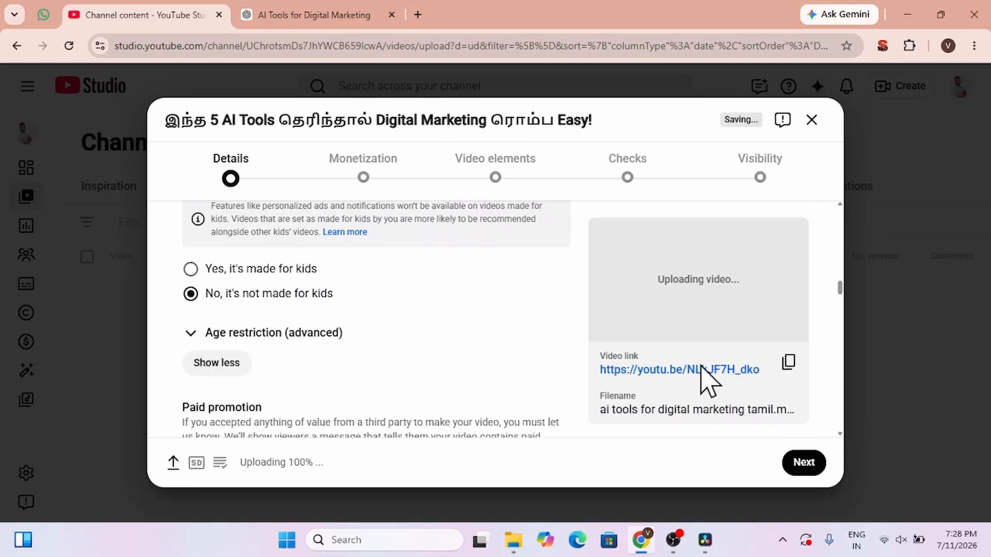
pyautogui.moveTo(841, 290); pyautogui.dragTo(852, 358)
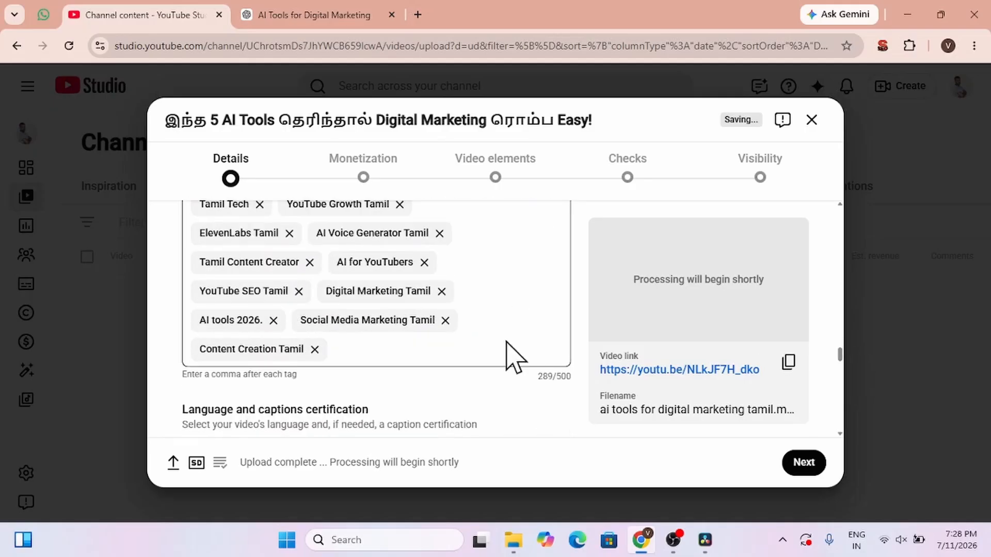
pyautogui.click(366, 349)
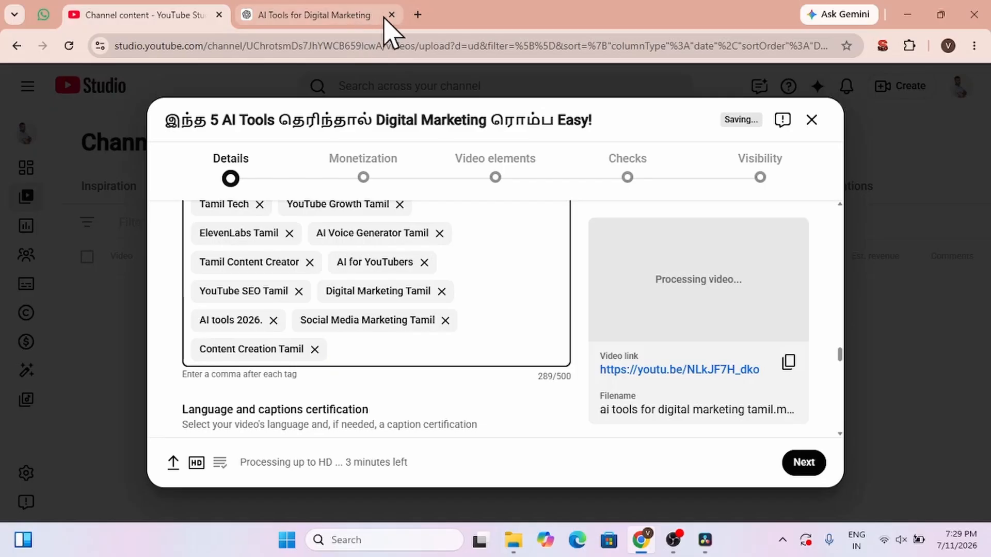
# Step: Open Google in a new tab and enter the query "best ai tools for digital marketing tamil" without running the search
pyautogui.click(419, 15)
pyautogui.write('goo')
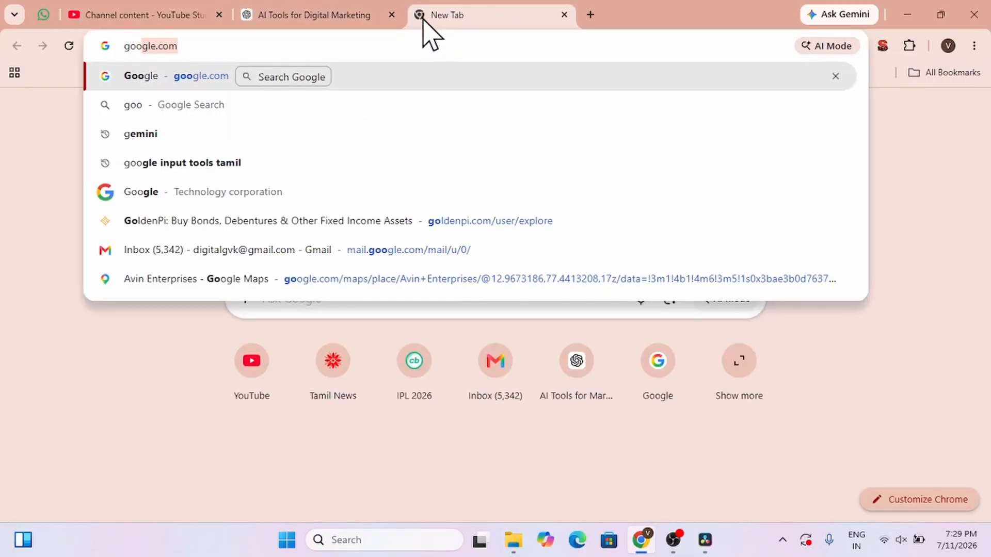
pyautogui.press('Return')
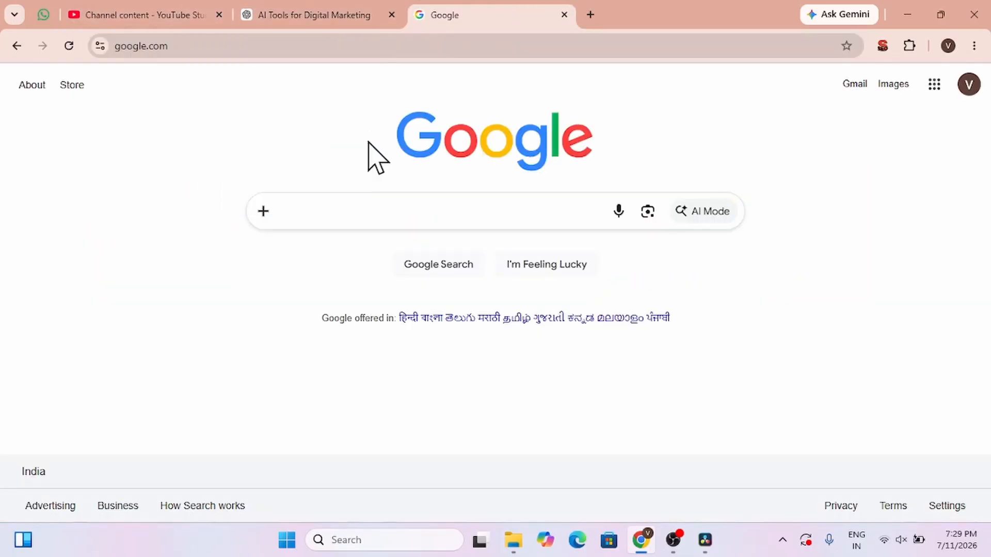
pyautogui.click(369, 208)
pyautogui.write('best a')
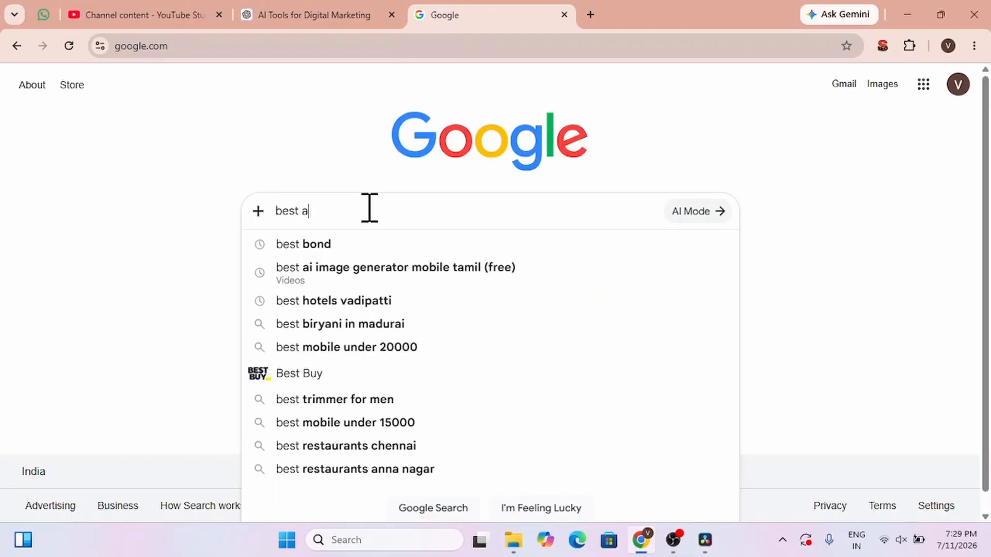
pyautogui.write('i tootls')
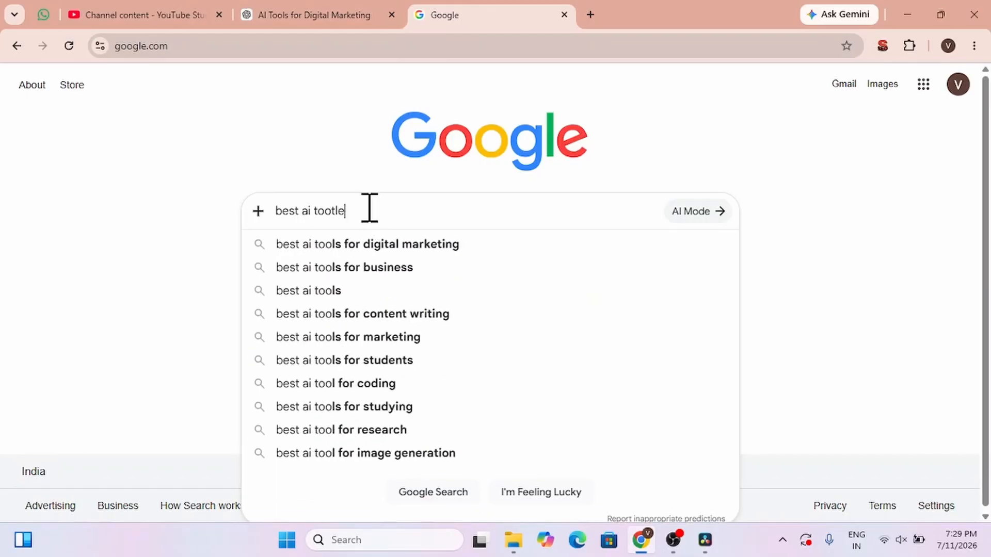
pyautogui.press('BackSpace')
pyautogui.press('BackSpace')
pyautogui.press('BackSpace')
pyautogui.write('s for')
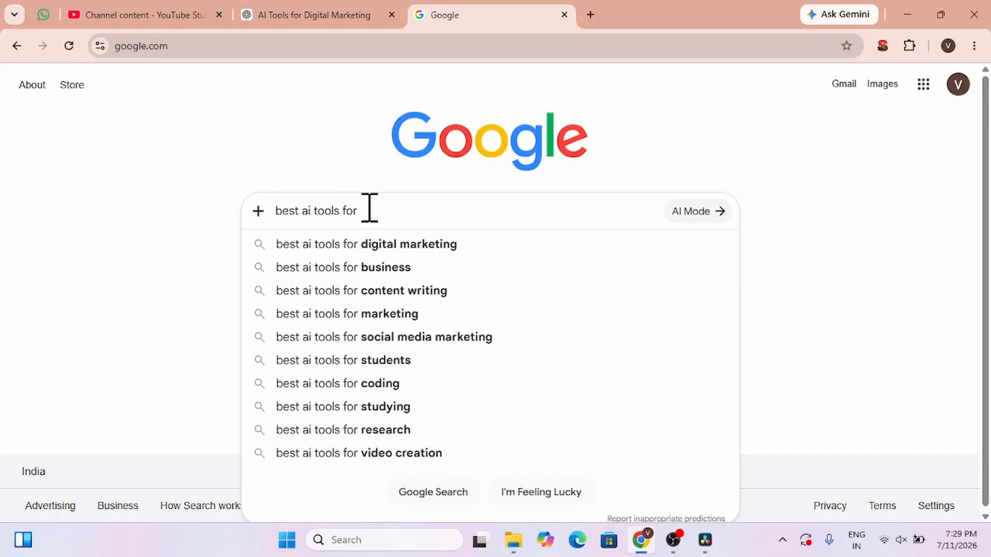
pyautogui.press('Down')
pyautogui.write('t')
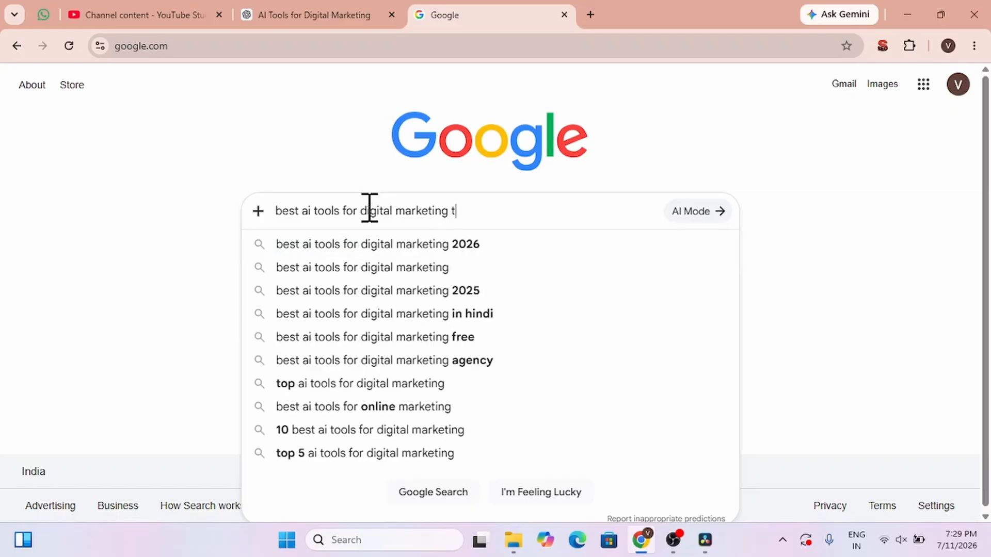
pyautogui.write('amil')
# Step: Copy the query "best ai tools for digital marketing tamil" and add it as a tag on the YouTube upload
pyautogui.hotkey('ctrl', 'a')
pyautogui.hotkey('ctrl', 'c')
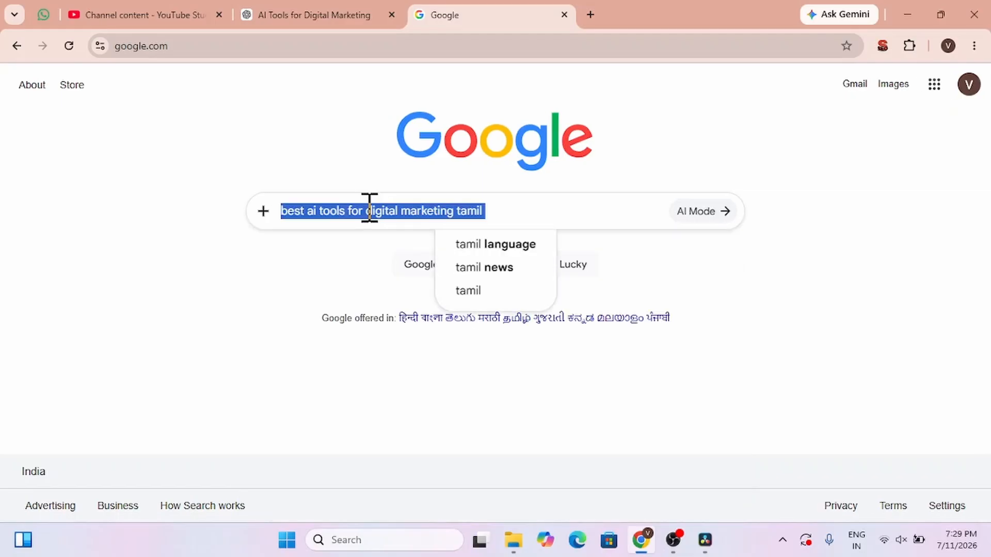
pyautogui.click(131, 14)
pyautogui.hotkey('ctrl', 'v')
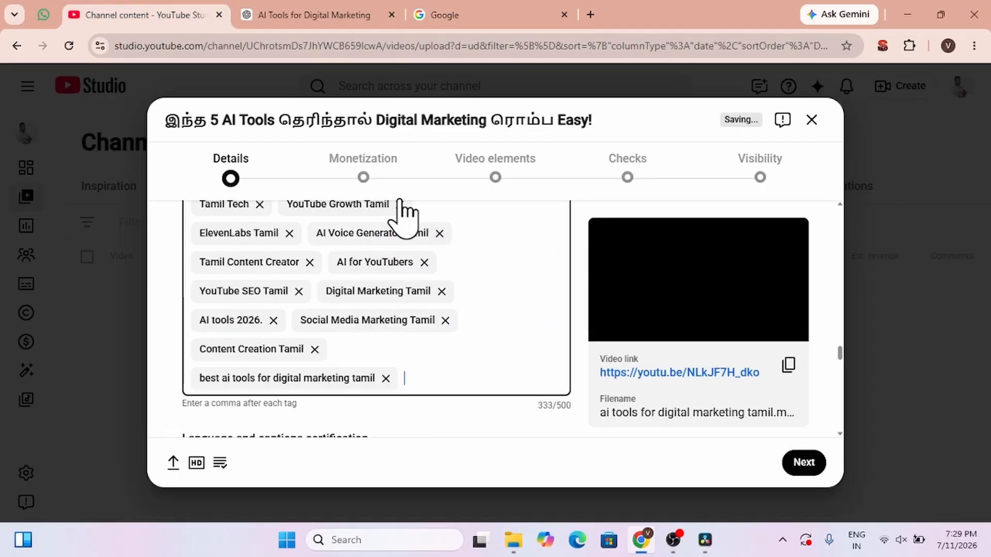
# Step: Remove "tamil" from the Google query and choose the suggestion "best ai tools for digital marketing free"
pyautogui.click(489, 16)
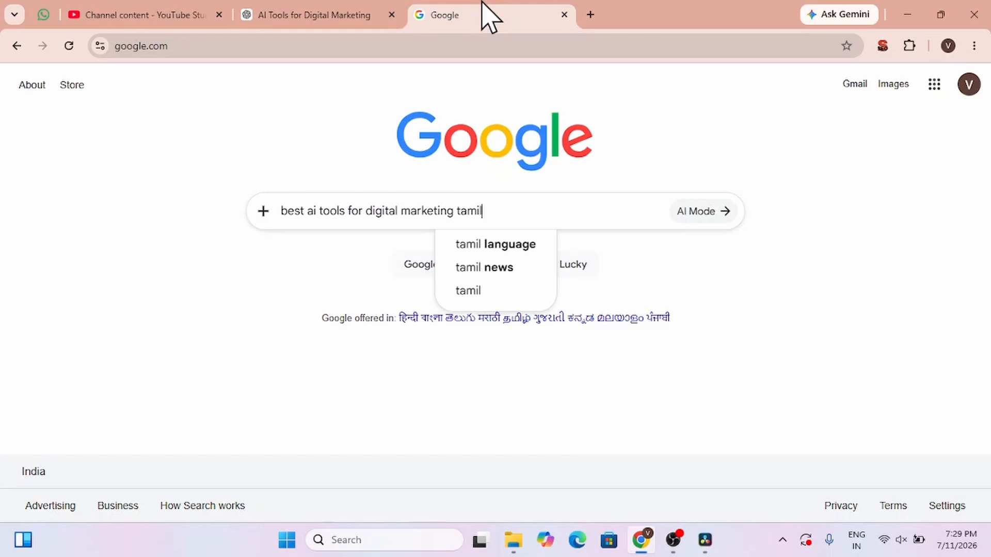
pyautogui.press('BackSpace')
pyautogui.press('BackSpace')
pyautogui.press('BackSpace')
pyautogui.press('BackSpace')
pyautogui.press('BackSpace')
pyautogui.press('Down')
pyautogui.press('Down')
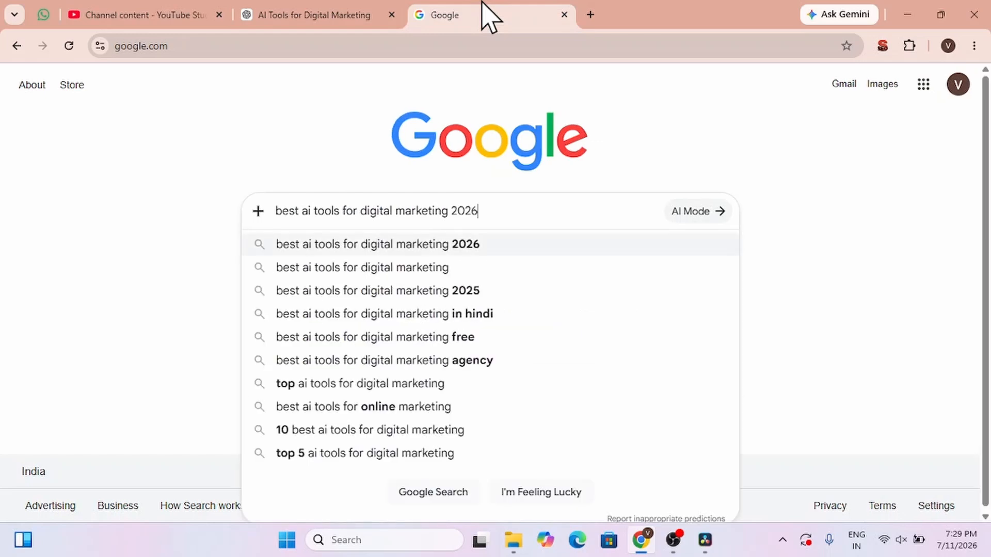
pyautogui.press('Down')
pyautogui.press('Down')
pyautogui.press('Down')
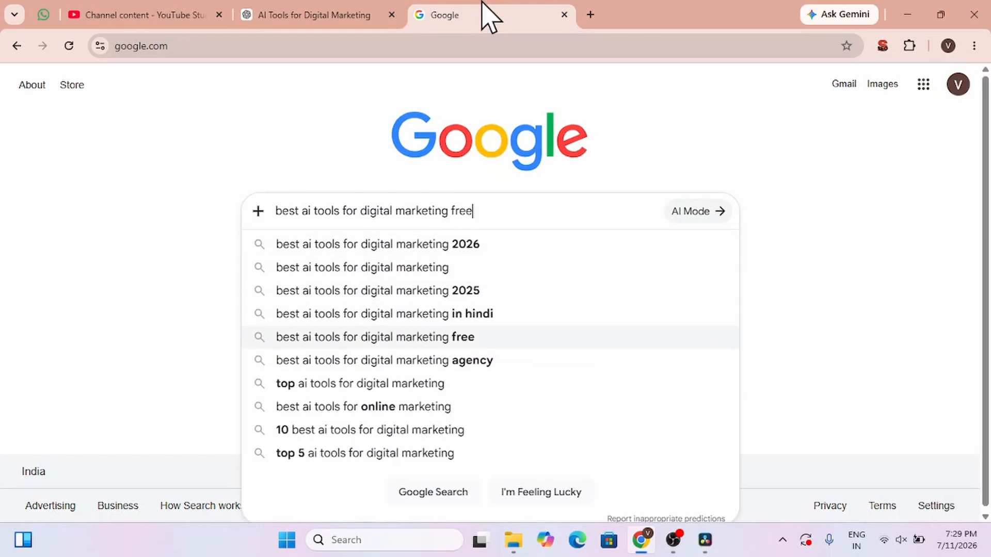
# Step: Copy "best ai tools for digital marketing free" from Google and add it to the YouTube video's tags
pyautogui.hotkey('ctrl', 'a')
pyautogui.hotkey('ctrl', 'c')
pyautogui.click(172, 12)
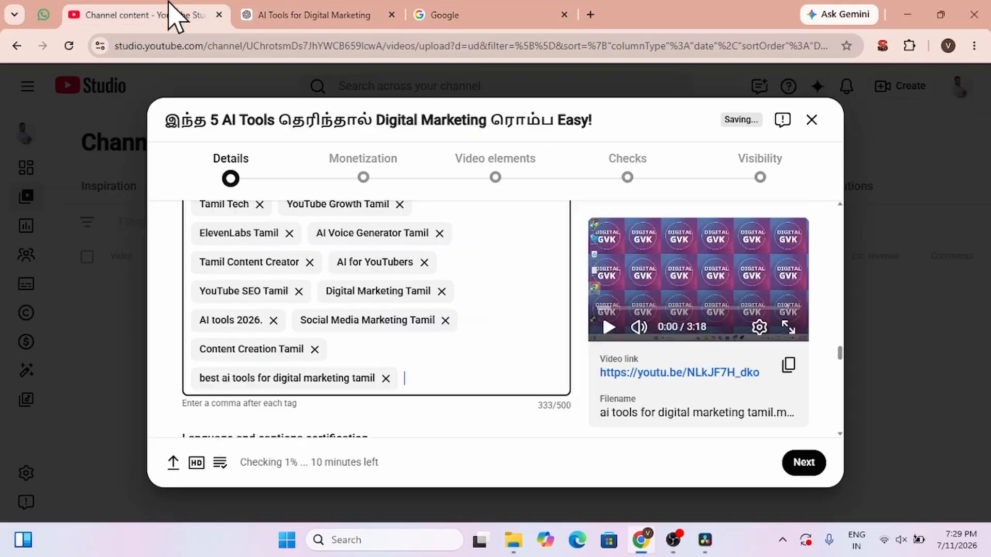
pyautogui.hotkey('ctrl', 'v')
pyautogui.write(',')
# Step: Pick the Google suggestion "top ai tools for digital marketing" and add it to the YouTube video's tags
pyautogui.click(474, 12)
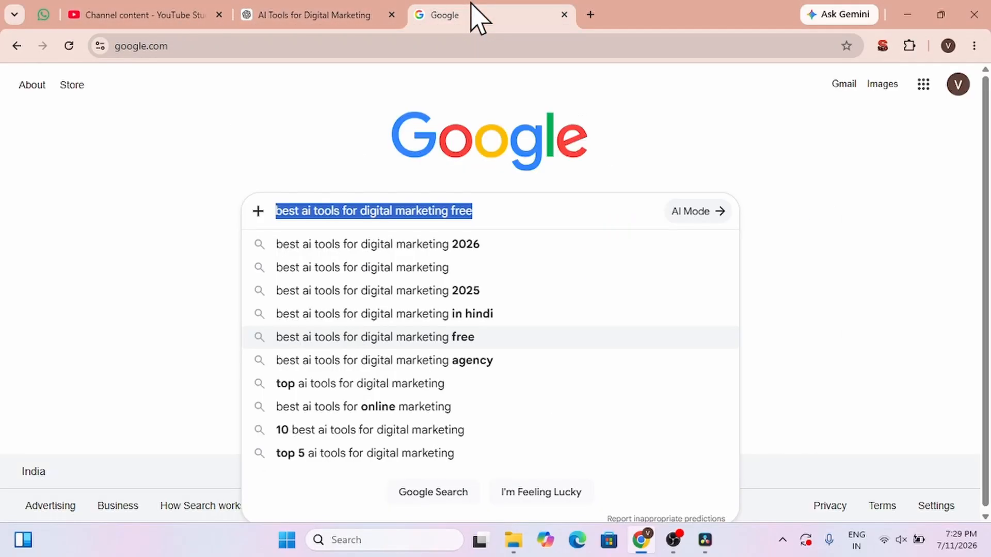
pyautogui.press('Down')
pyautogui.press('Down')
pyautogui.press('Up')
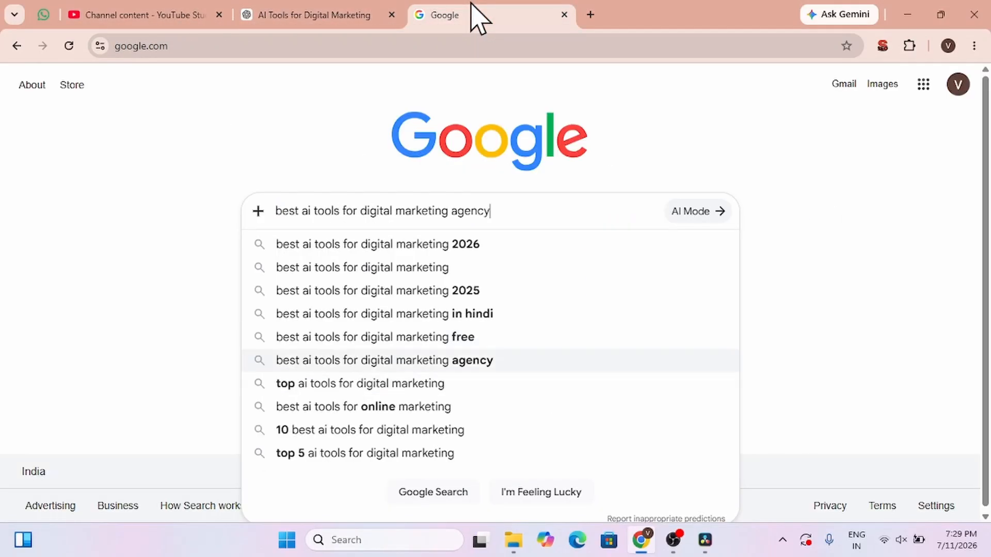
pyautogui.press('Down')
pyautogui.hotkey('ctrl', 'a')
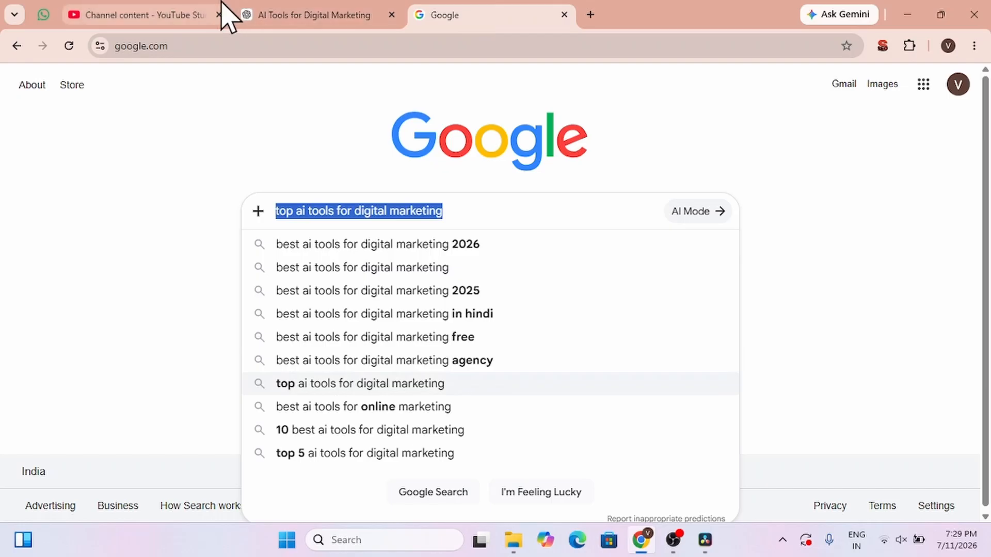
pyautogui.click(188, 15)
pyautogui.scroll(-3, 467, 276)
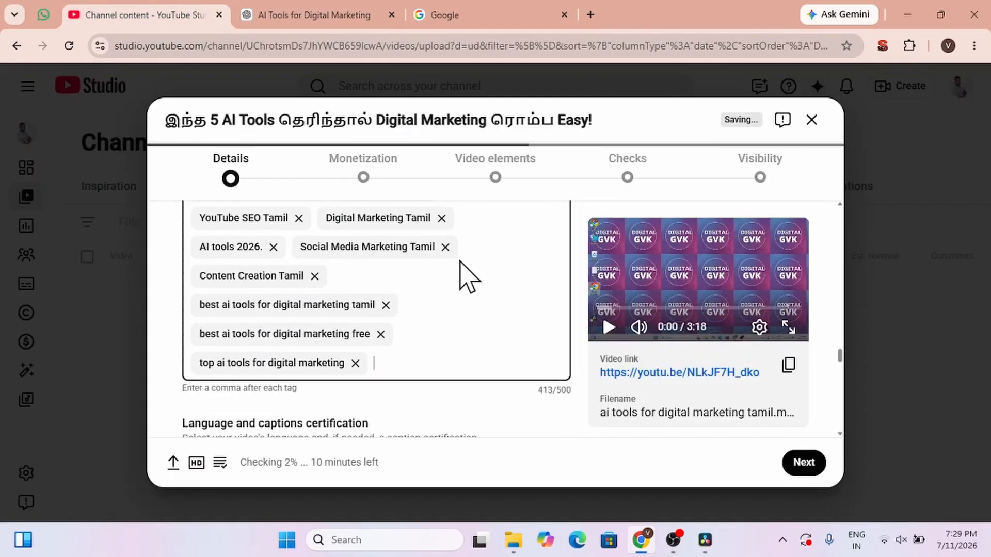
# Step: Pick the Google suggestion "top 5 ai tools for digital marketing" and add it to the YouTube video's tags
pyautogui.click(479, 13)
pyautogui.press('Down')
pyautogui.press('Down')
pyautogui.press('Down')
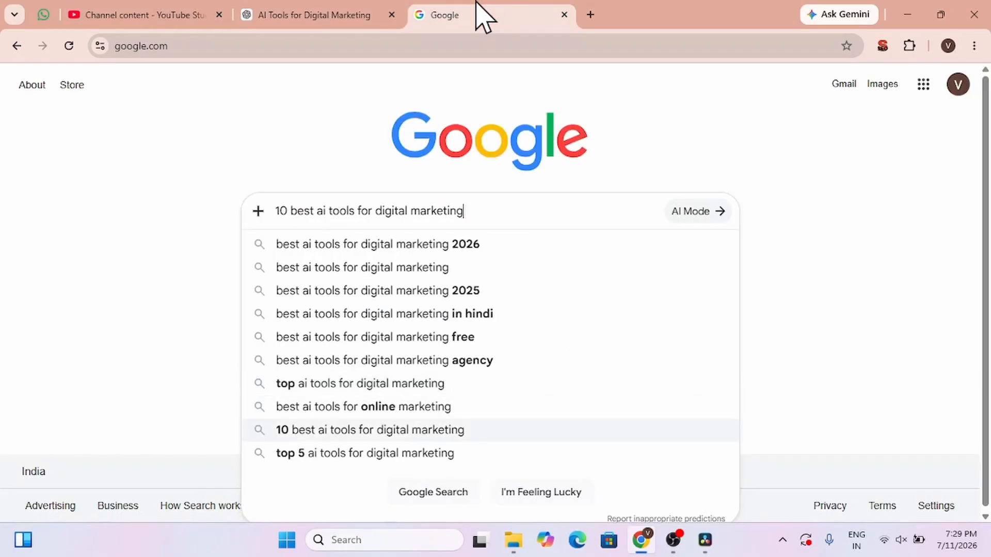
pyautogui.hotkey('ctrl', 'a')
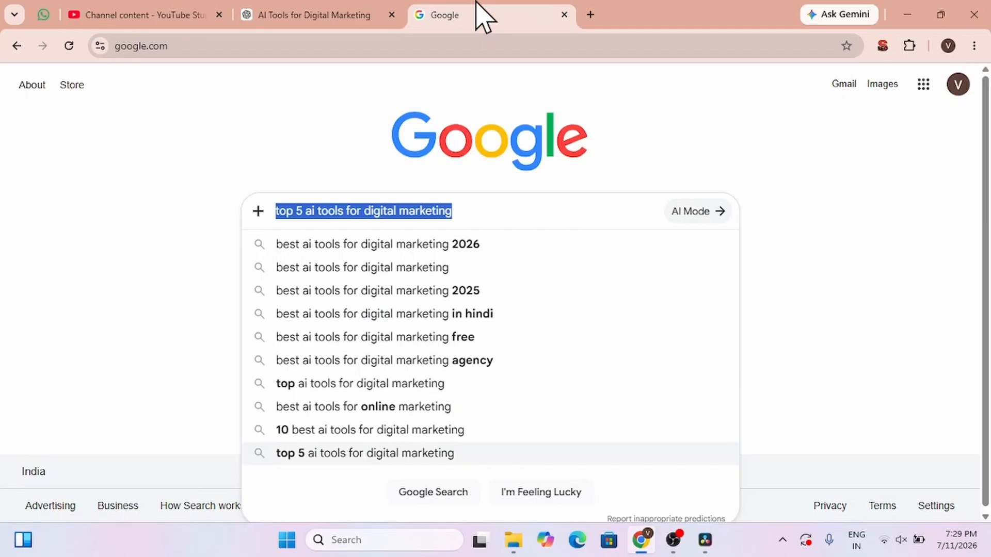
pyautogui.click(177, 13)
pyautogui.hotkey('ctrl', 'v')
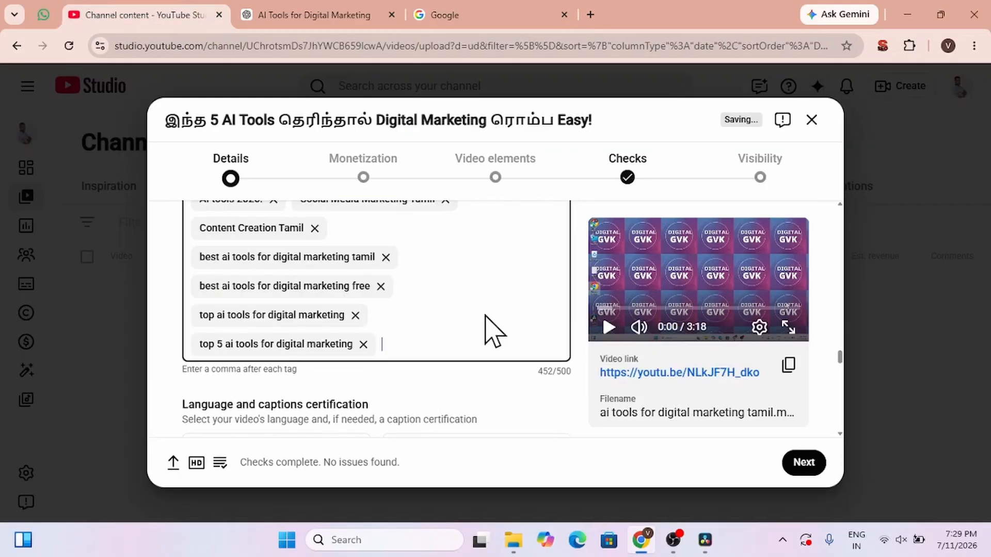
pyautogui.scroll(-2, 567, 330)
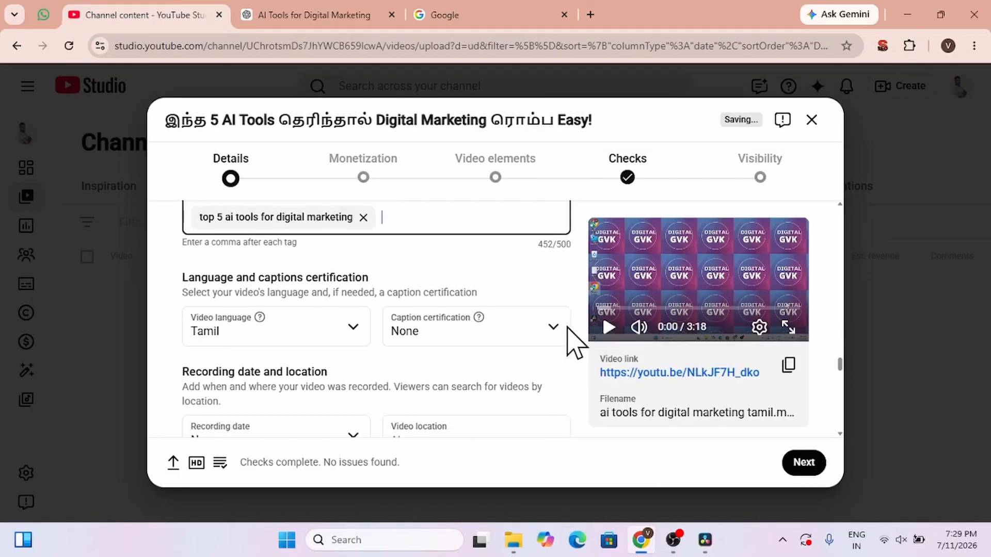
pyautogui.scroll(-1, 573, 340)
pyautogui.scroll(8, 572, 340)
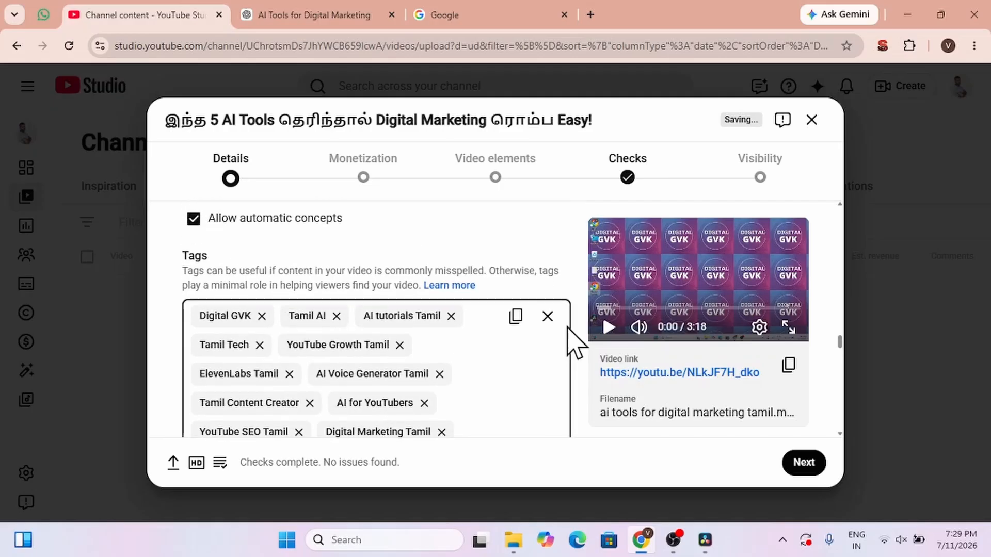
pyautogui.scroll(10, 572, 341)
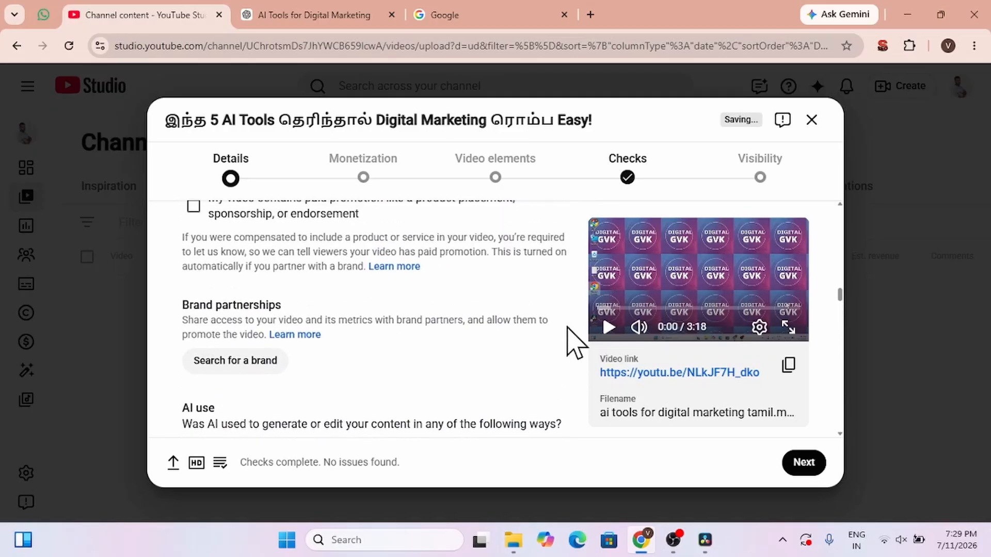
pyautogui.scroll(10, 573, 340)
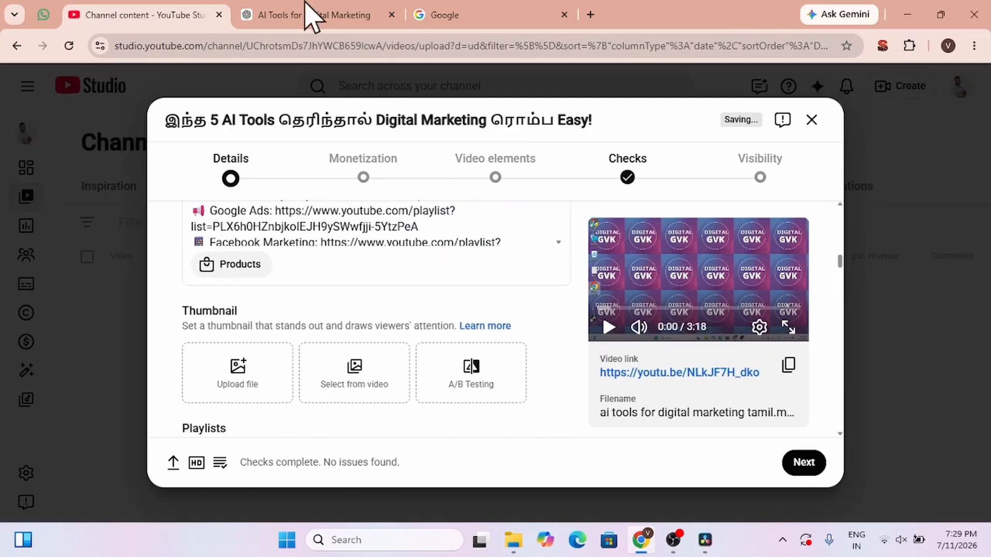
# Step: Open the generated thumbnail in ChatGPT for editing and submit the change request: please use the word digital marekting
pyautogui.click(305, 10)
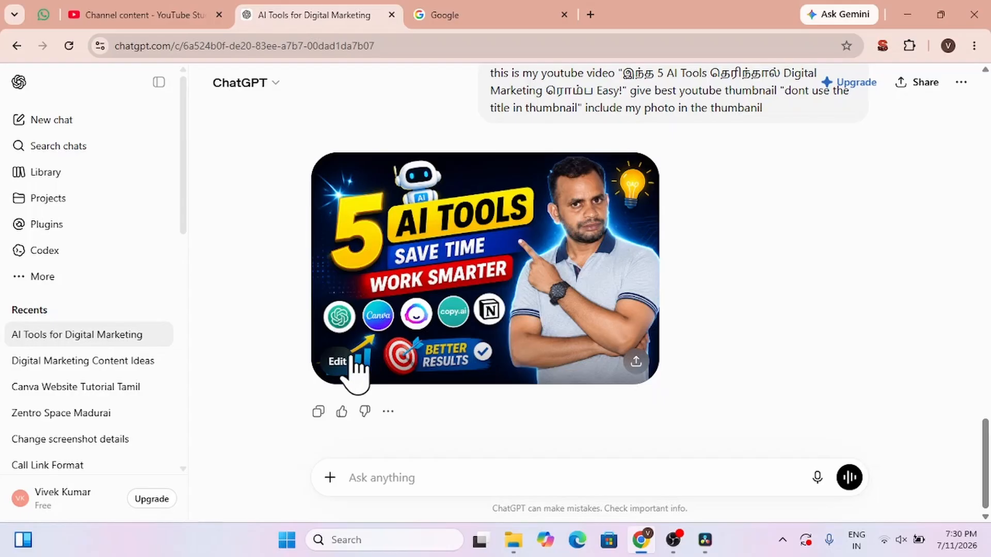
pyautogui.click(338, 362)
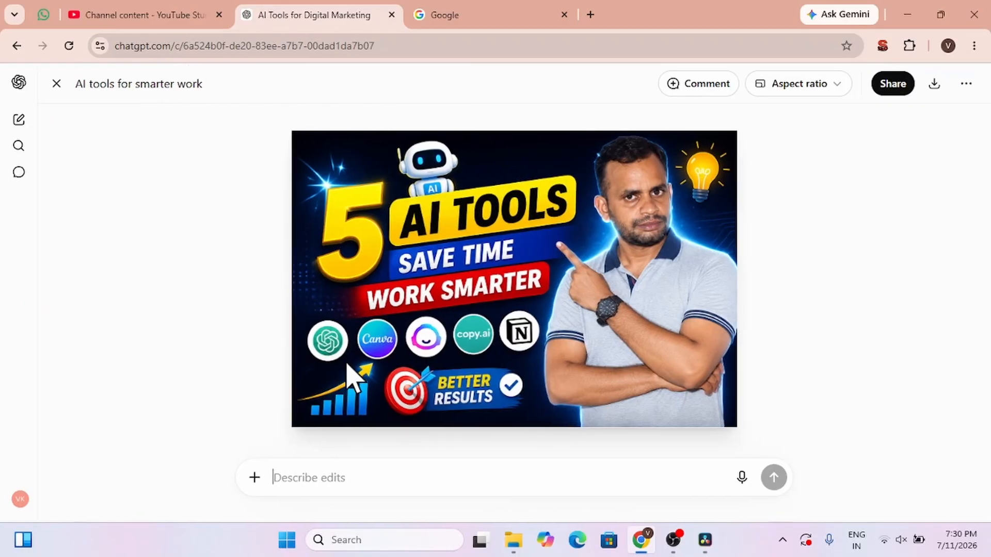
pyautogui.write('p')
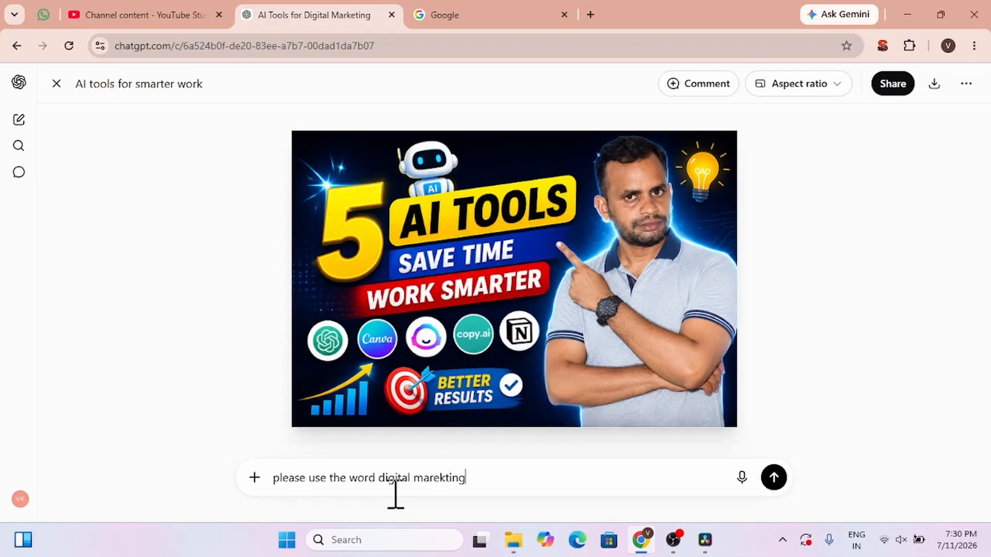
pyautogui.press('Return')
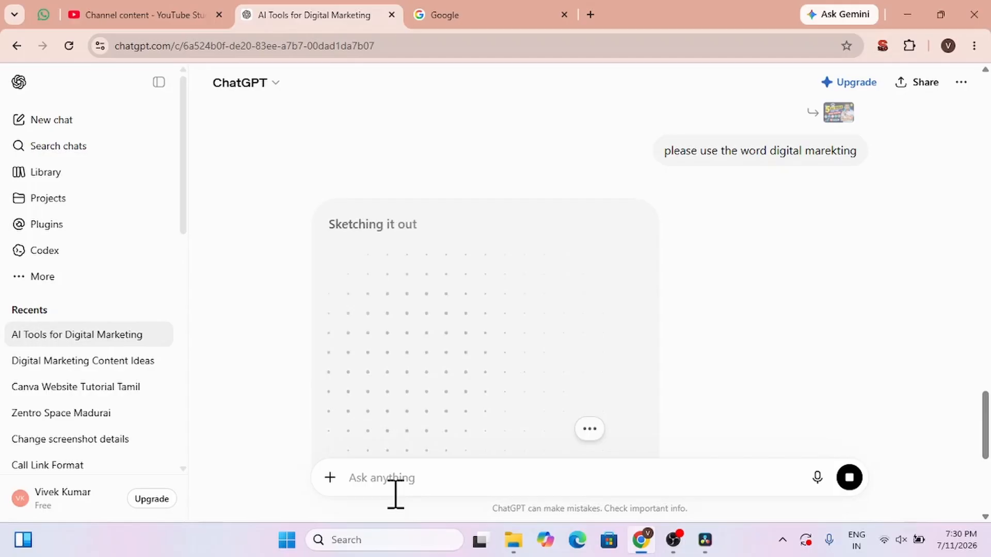
pyautogui.moveTo(989, 445); pyautogui.dragTo(989, 442)
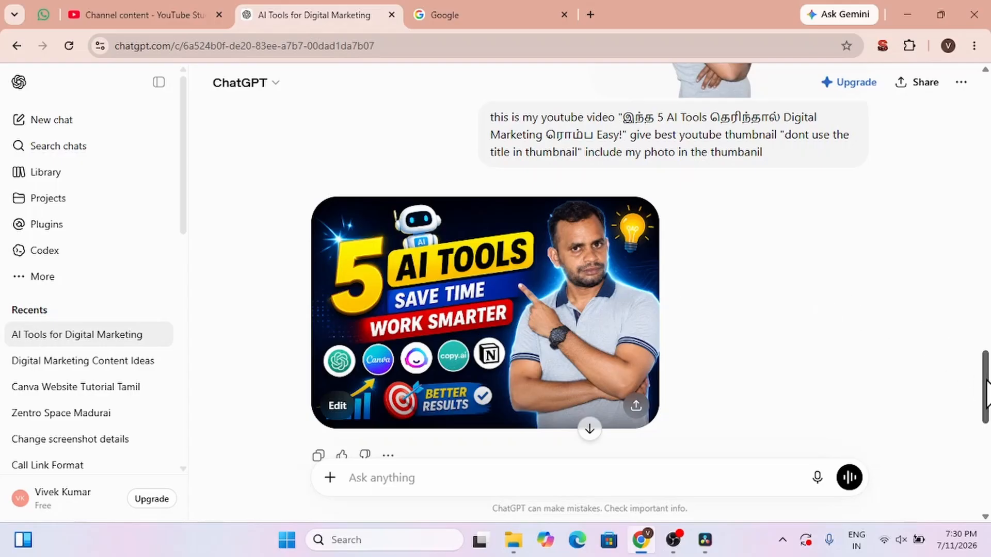
# Step: Download the revised "5 Powerful AI Tools for Digital Marketing" thumbnail from the ChatGPT conversation
pyautogui.moveTo(986, 393)
pyautogui.mouseDown()
pyautogui.moveTo(986, 438)
pyautogui.moveTo(986, 388)
pyautogui.mouseUp()
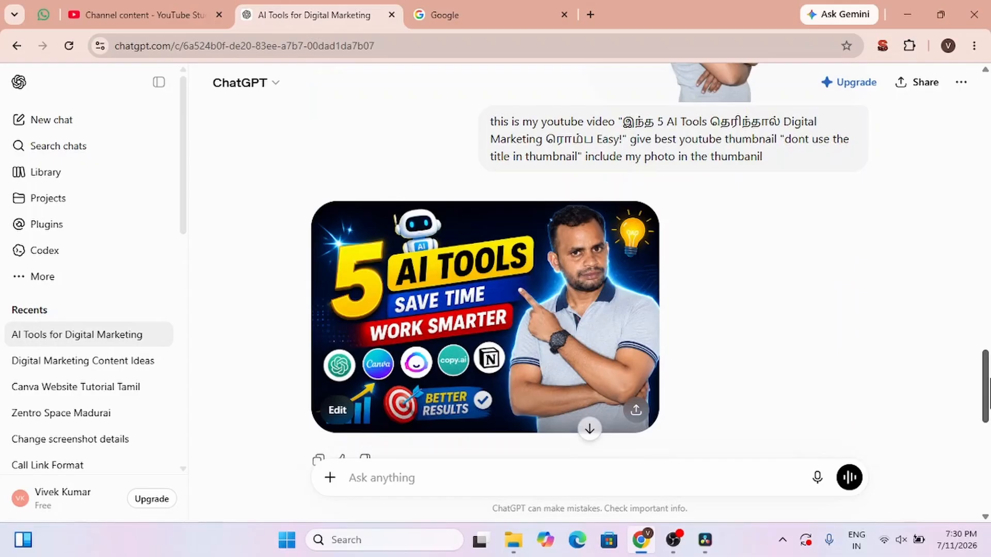
pyautogui.moveTo(986, 379); pyautogui.dragTo(987, 455)
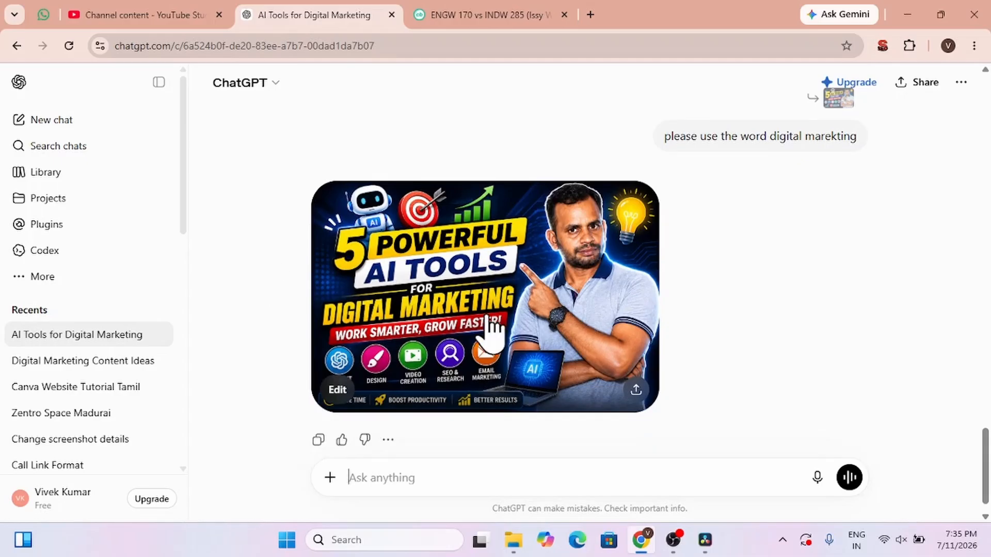
pyautogui.click(636, 391)
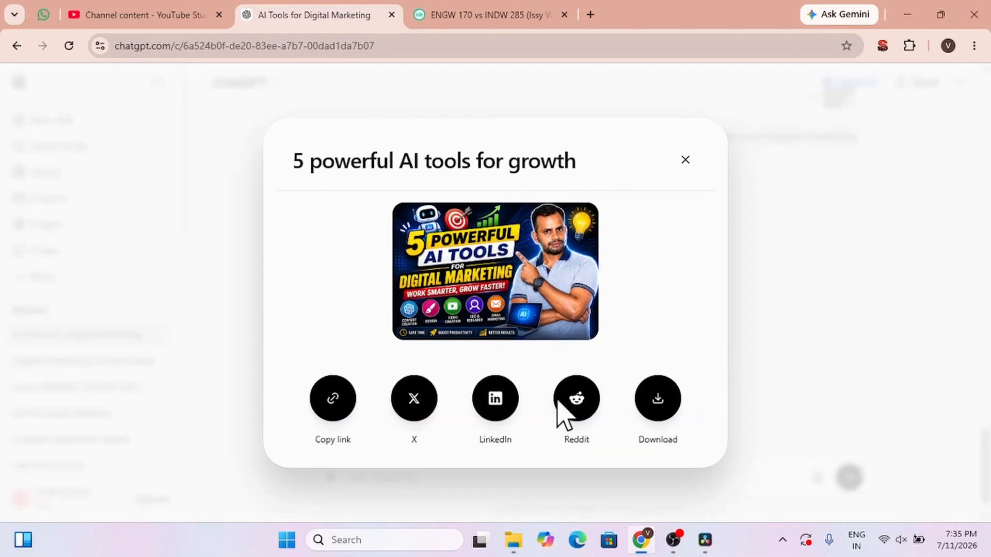
pyautogui.click(666, 405)
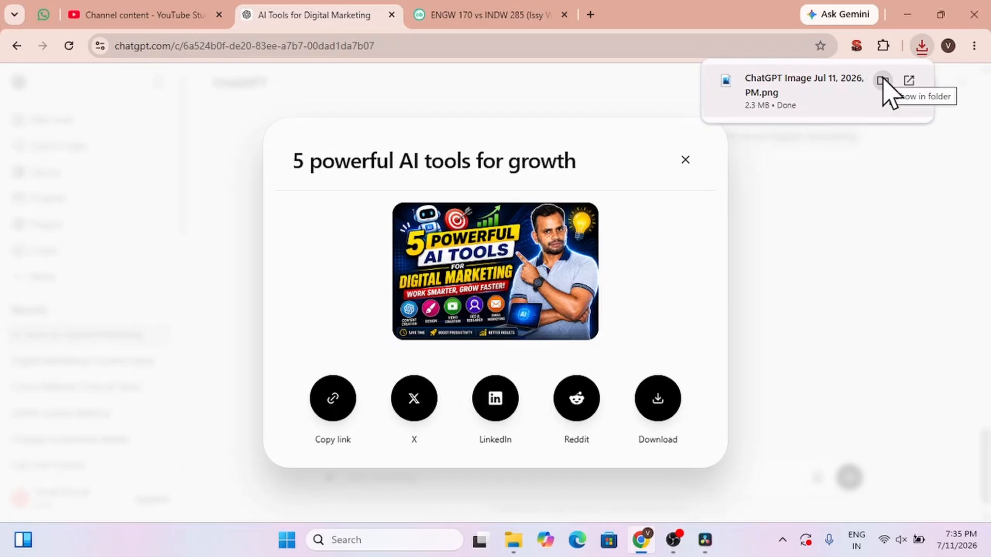
# Step: Show the downloaded ChatGPT image in its folder and rename it as "ai tools digital marketing"
pyautogui.click(883, 81)
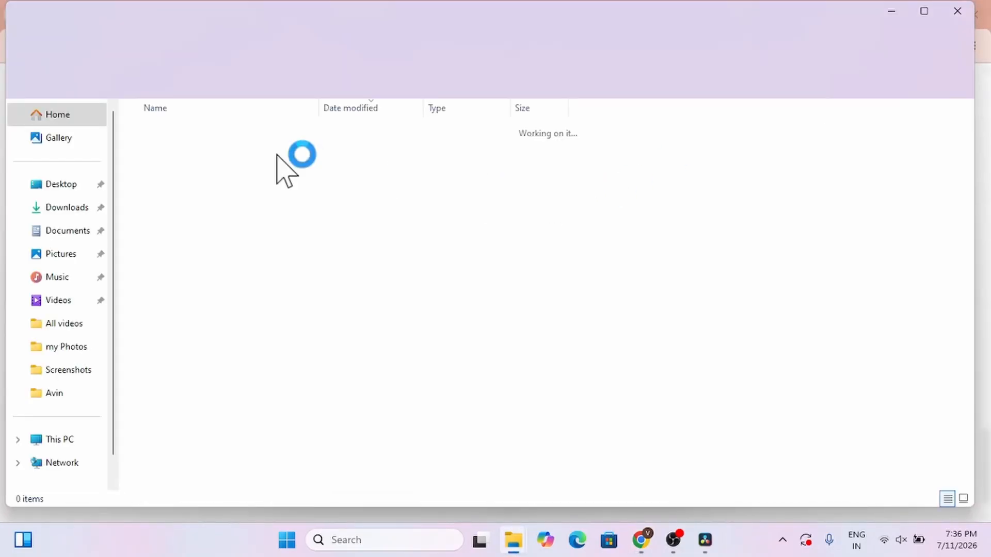
pyautogui.click(277, 153)
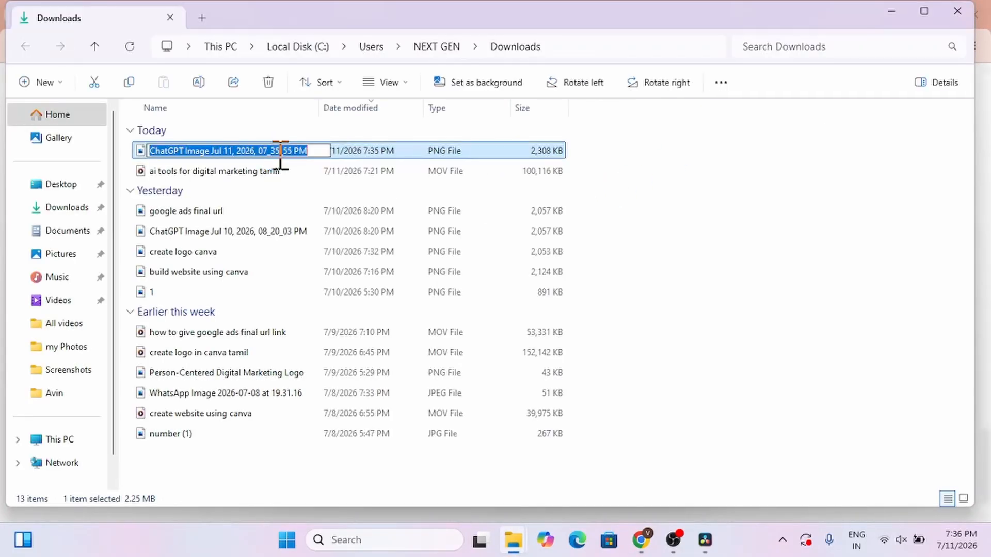
pyautogui.write('ai tools digital marketing')
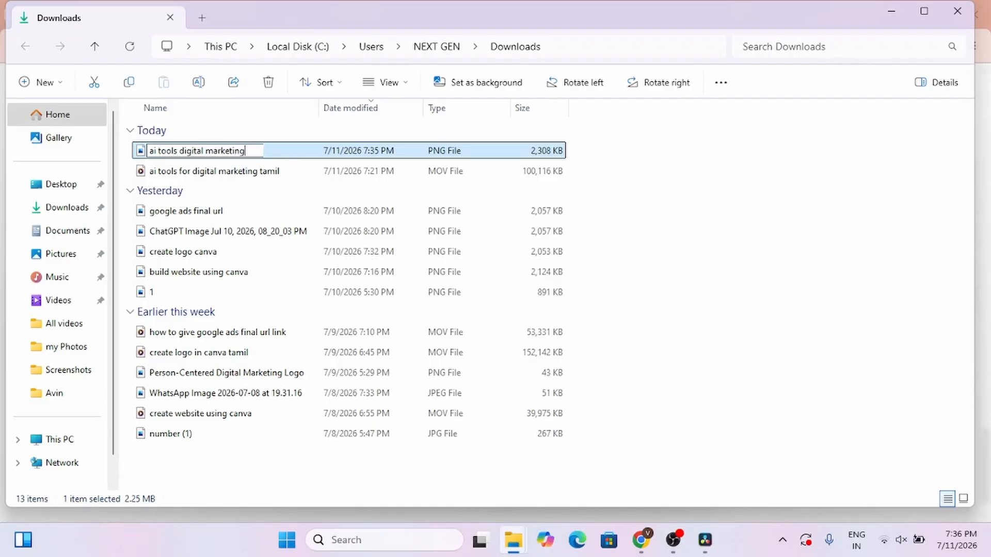
pyautogui.click(277, 155)
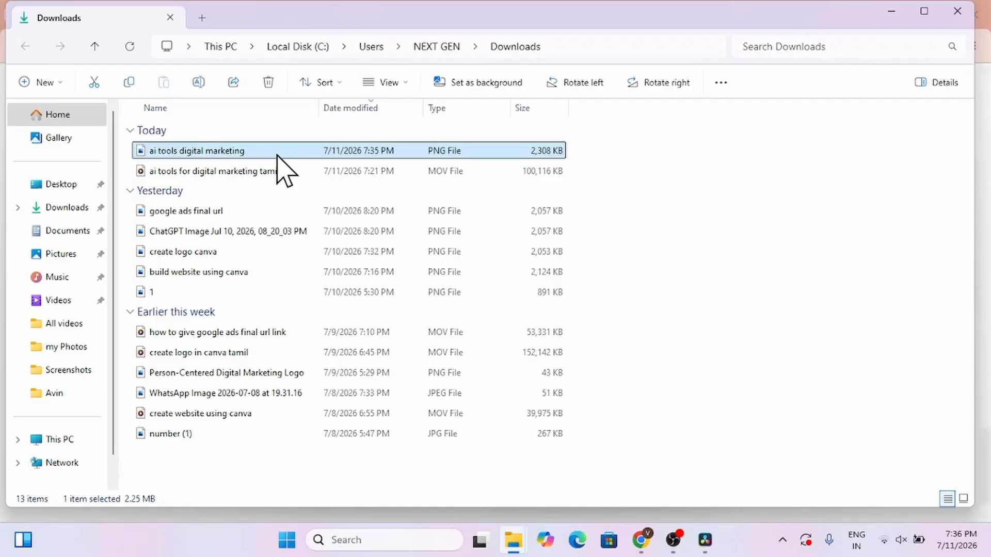
# Step: Switch to YouTube Studio and upload the "ai tools digital marketing" image from Downloads as the video's thumbnail
pyautogui.hotkey('alt', 'Tab')
pyautogui.click(155, 17)
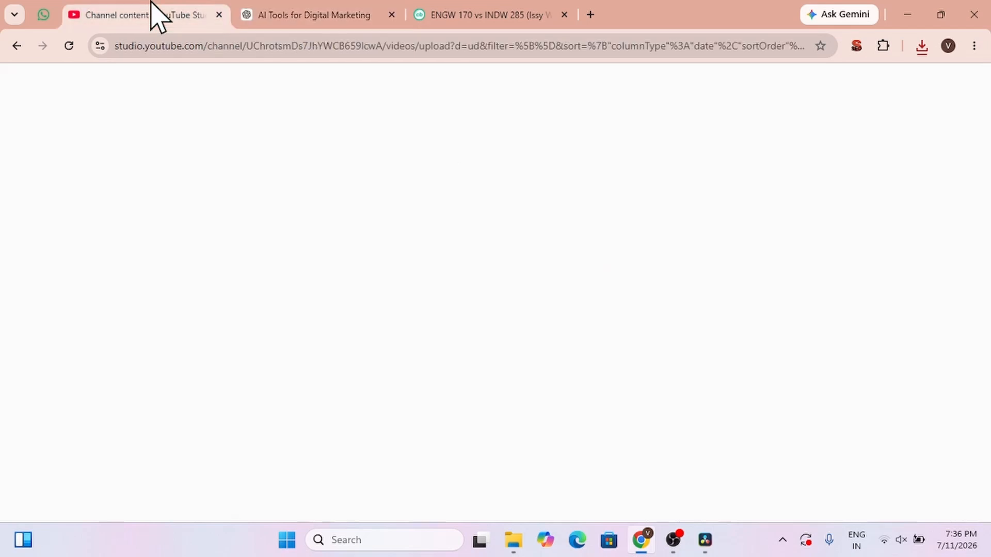
pyautogui.click(239, 384)
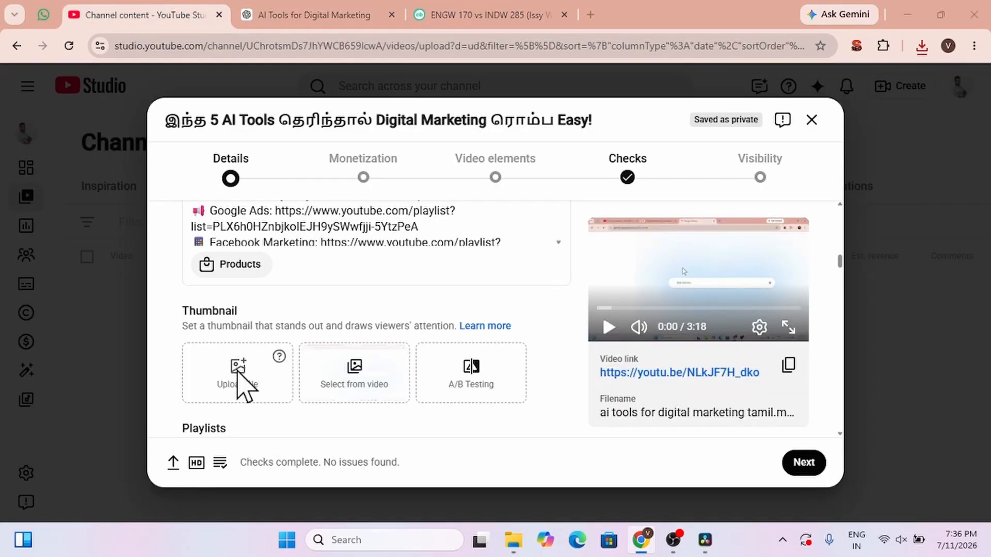
pyautogui.click(68, 195)
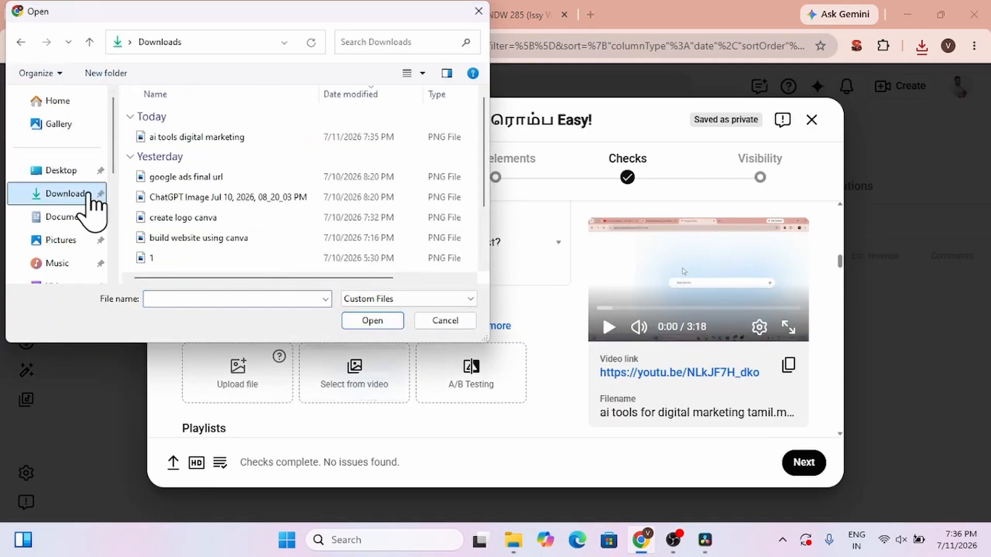
pyautogui.doubleClick(198, 142)
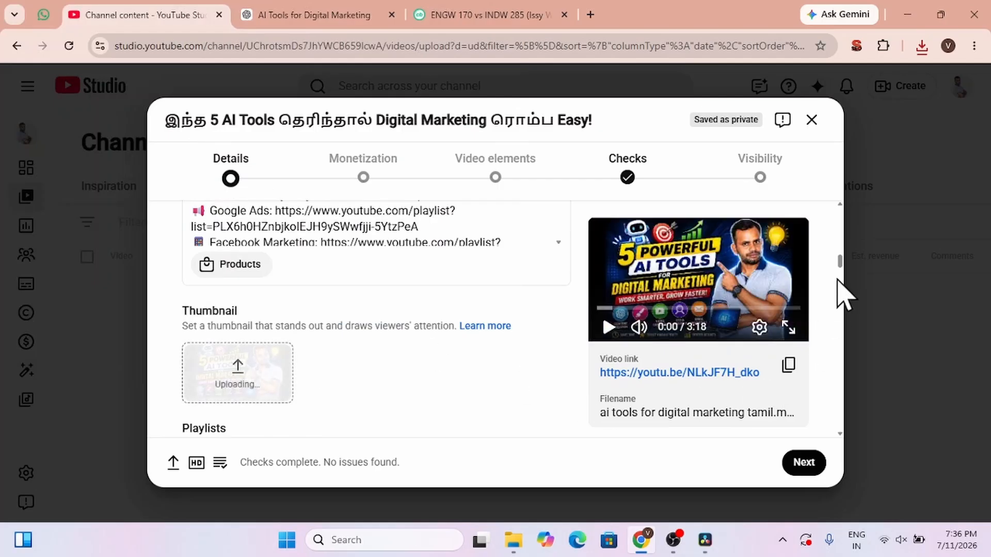
# Step: Proceed from the video details to monetization and set Watch Page ads & YouTube Premium to On
pyautogui.scroll(-4, 841, 281)
pyautogui.scroll(-3, 841, 289)
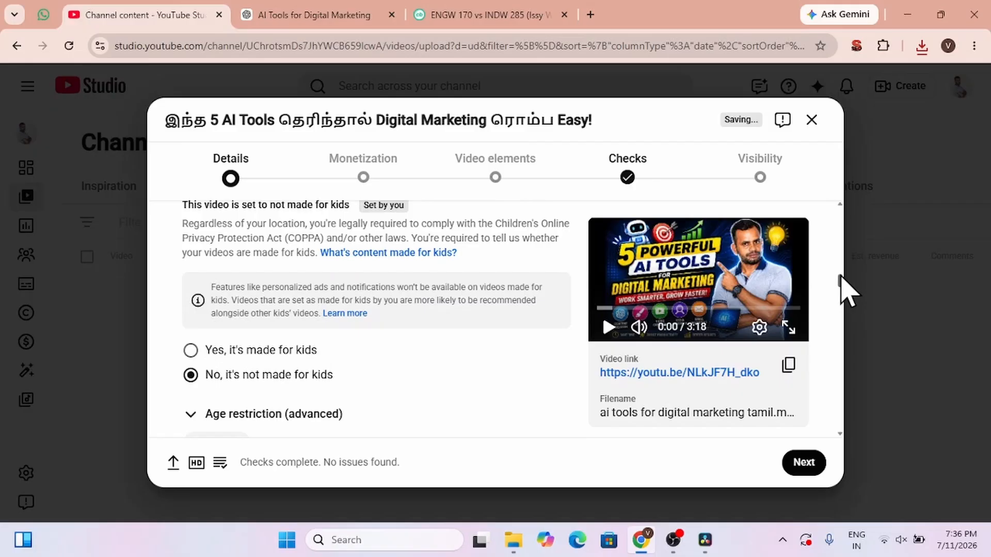
pyautogui.moveTo(840, 278); pyautogui.dragTo(838, 255)
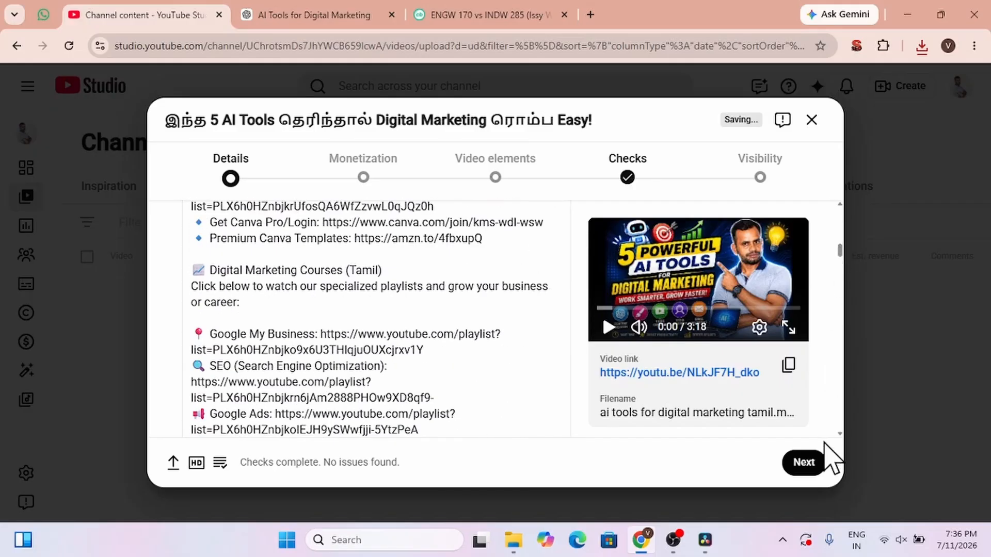
pyautogui.click(810, 463)
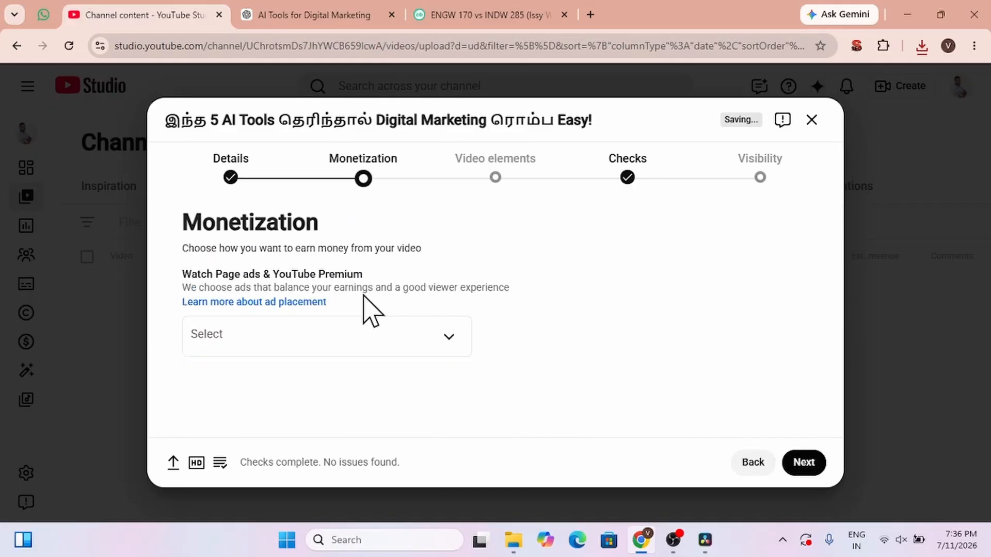
pyautogui.click(269, 342)
pyautogui.click(231, 337)
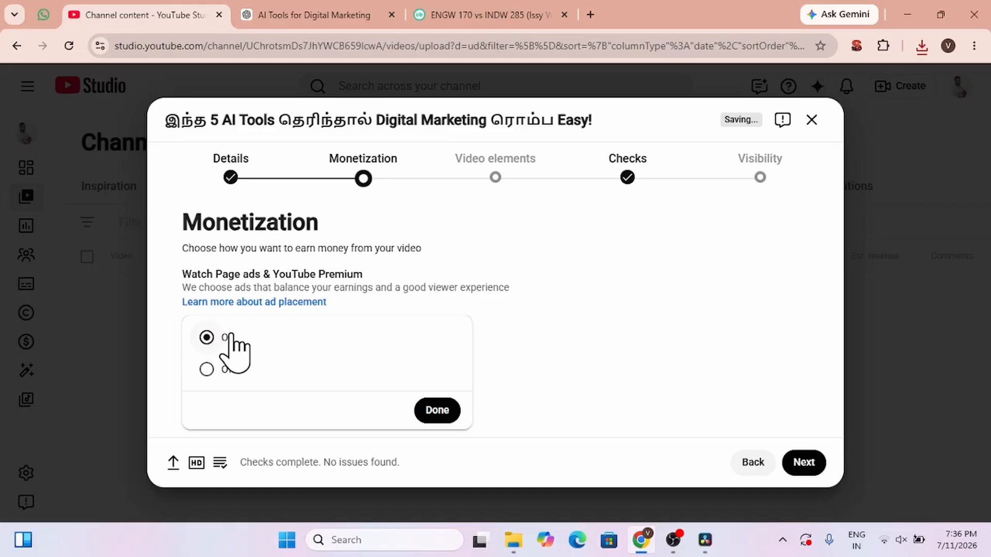
pyautogui.click(436, 410)
# Step: Complete the ad suitability questionnaire with "None of the above" and submit the rating
pyautogui.click(807, 463)
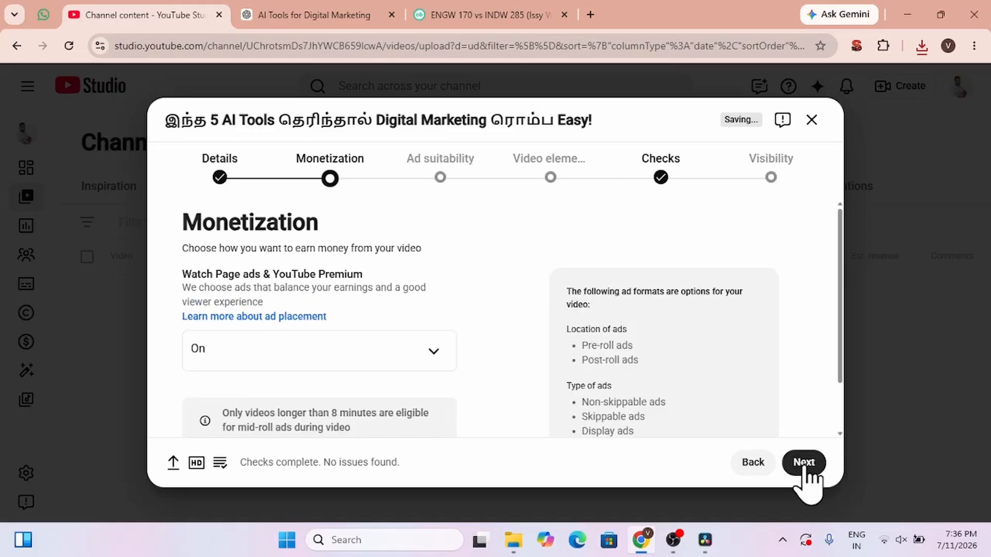
pyautogui.moveTo(839, 242); pyautogui.dragTo(806, 407)
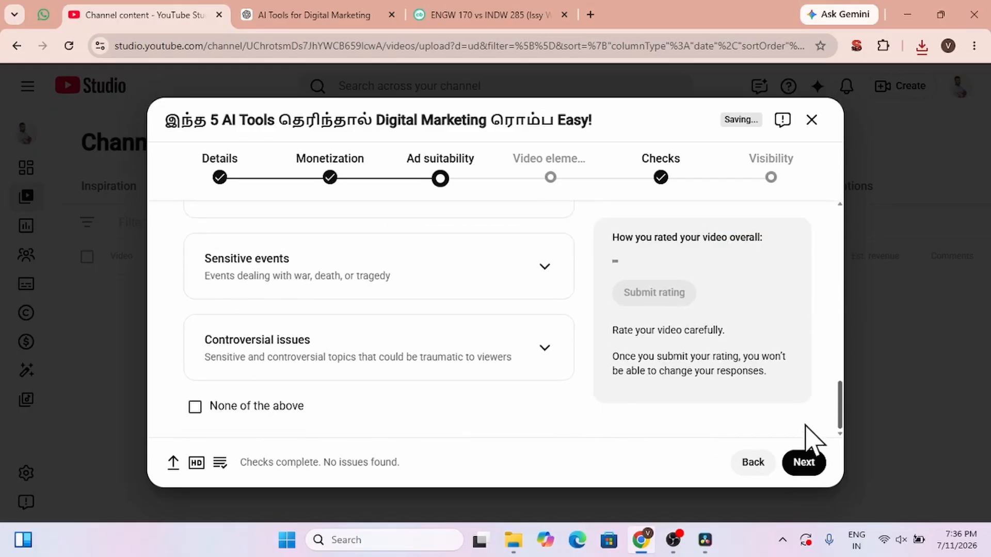
pyautogui.click(274, 411)
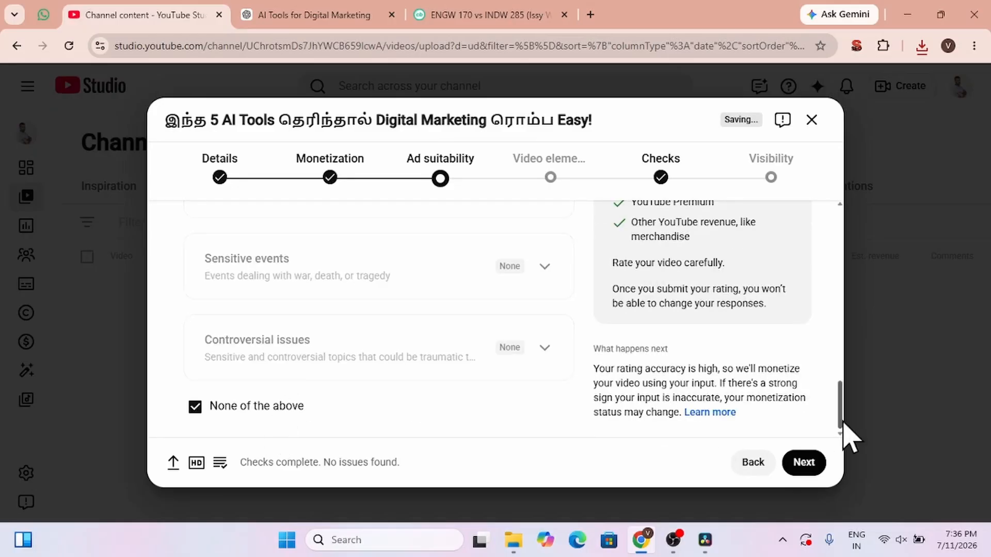
pyautogui.moveTo(836, 421); pyautogui.dragTo(837, 362)
pyautogui.click(650, 298)
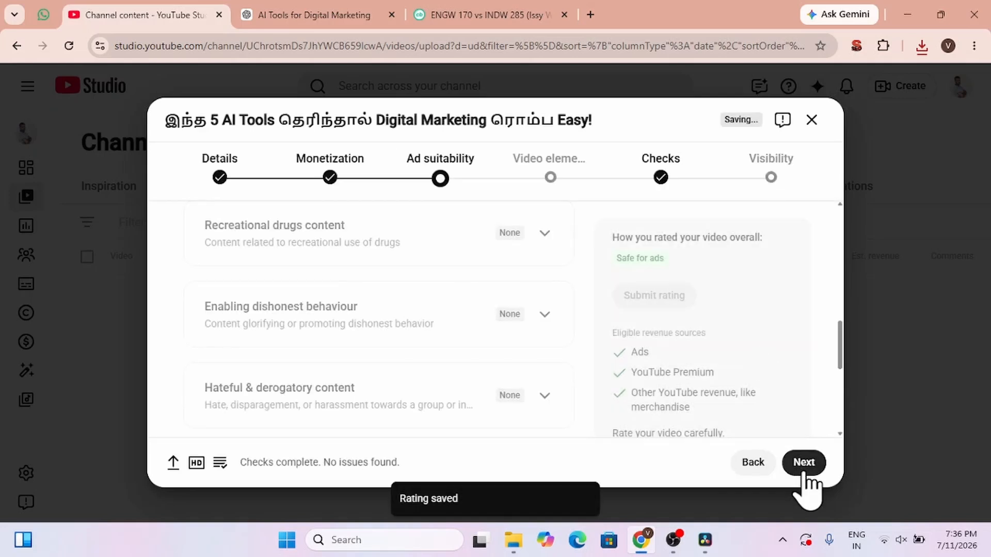
# Step: Continue past the video elements and checks to the visibility settings, and save the video as Unlisted
pyautogui.click(804, 464)
pyautogui.click(804, 465)
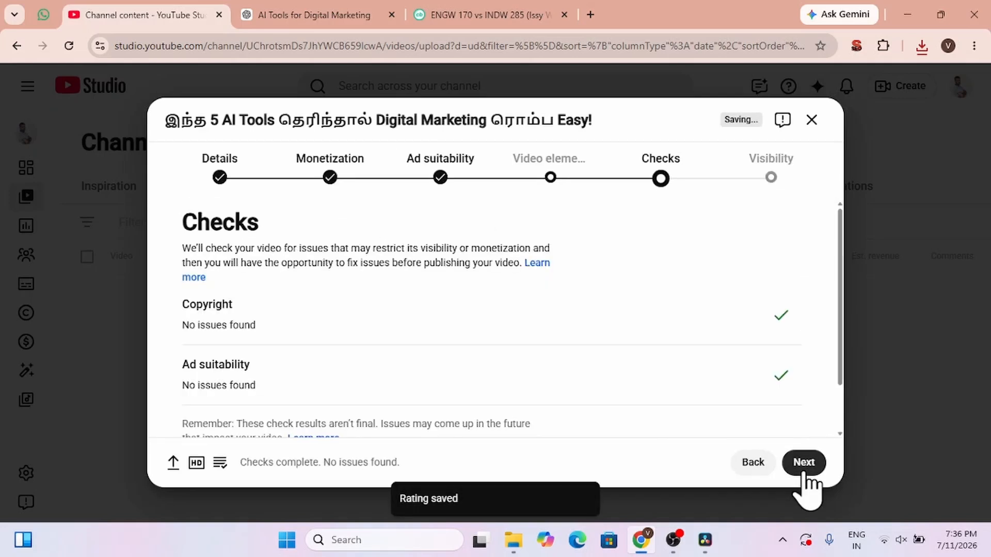
pyautogui.click(803, 463)
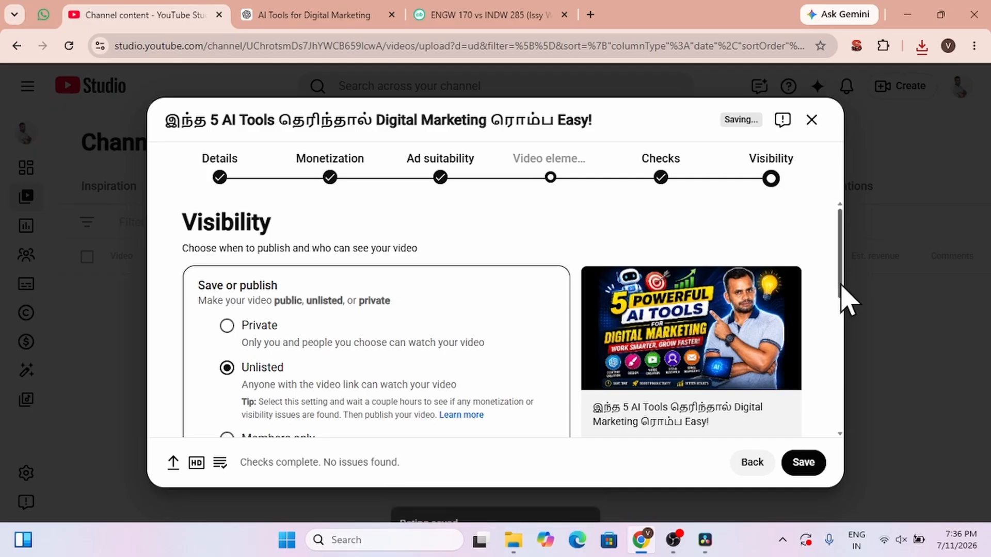
pyautogui.moveTo(841, 287); pyautogui.dragTo(841, 336)
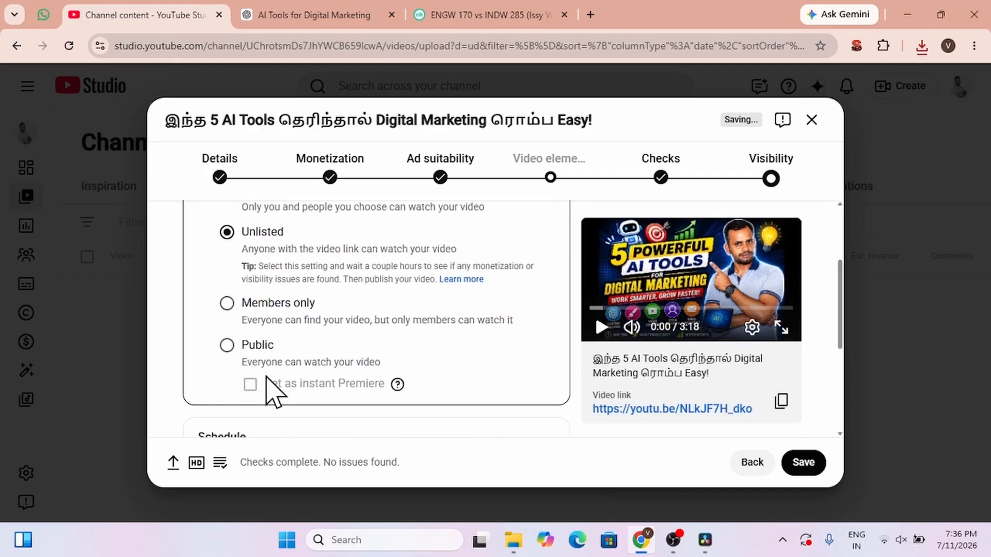
pyautogui.scroll(-2, 271, 393)
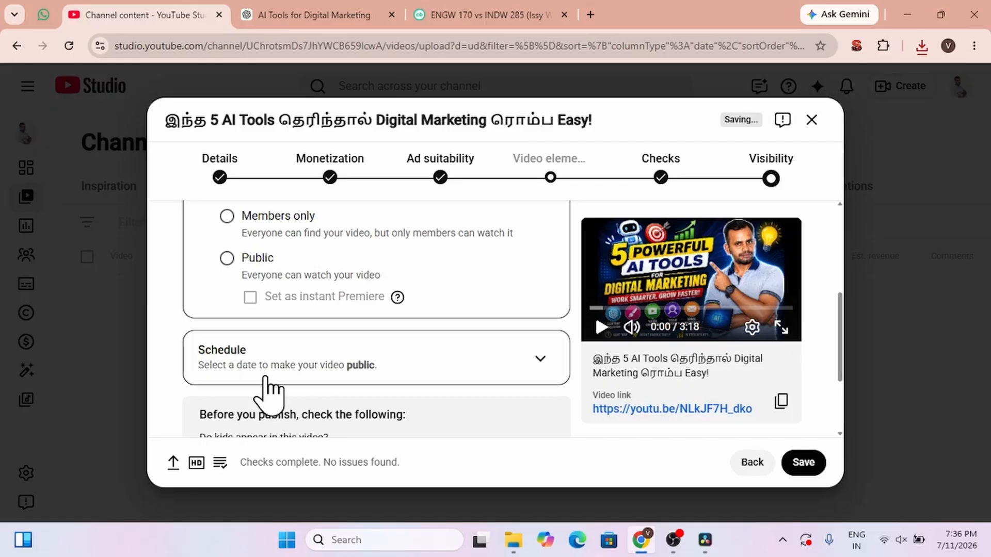
pyautogui.scroll(3, 184, 361)
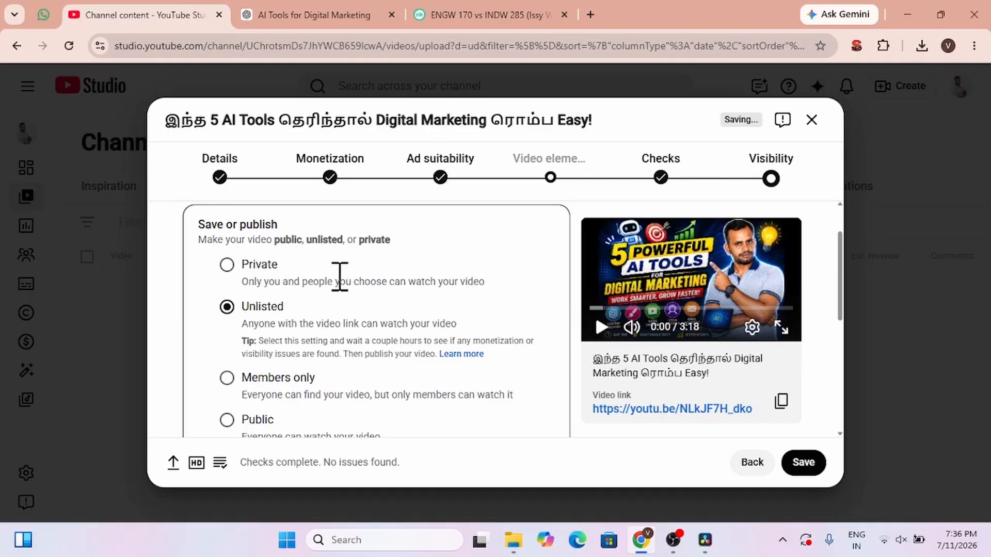
pyautogui.click(814, 464)
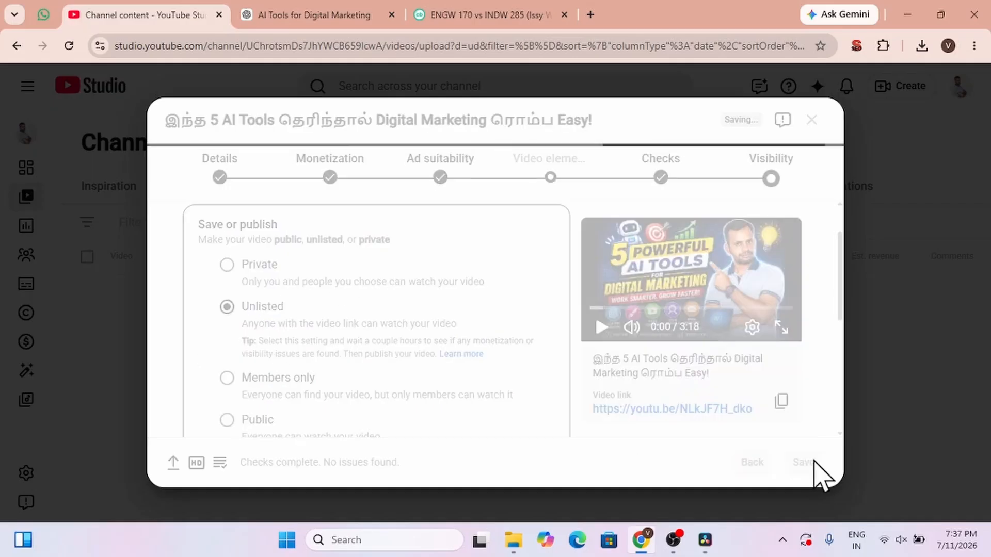